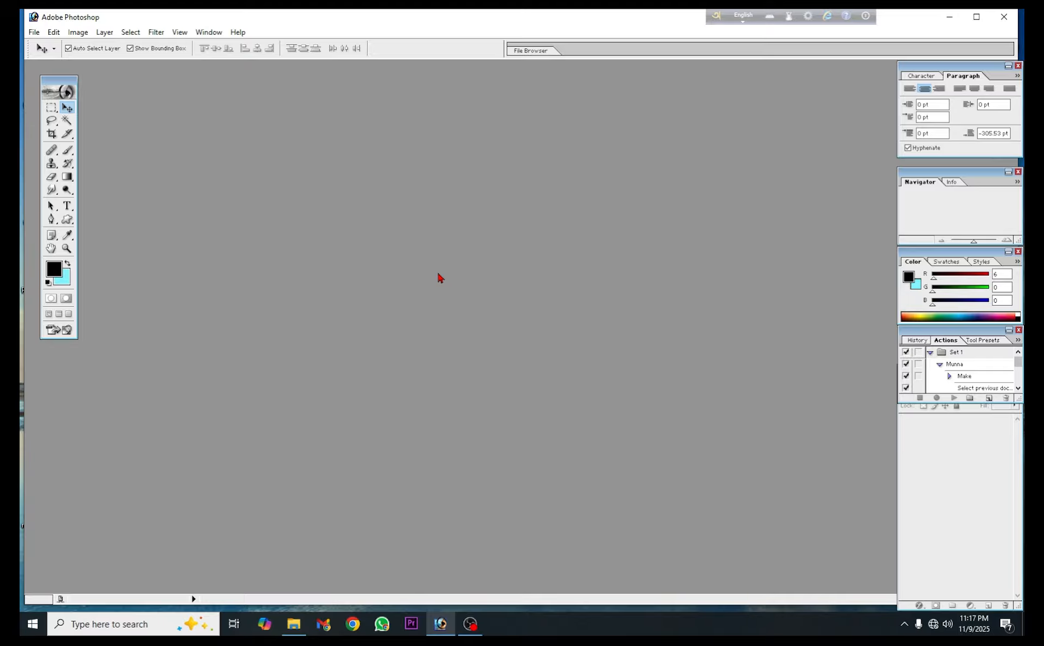
- Open the kisspng-student PNG photo from New folder and move the portrait down and to the right on its canvas
{"action": "double_click", "coordinate": [441, 278]}
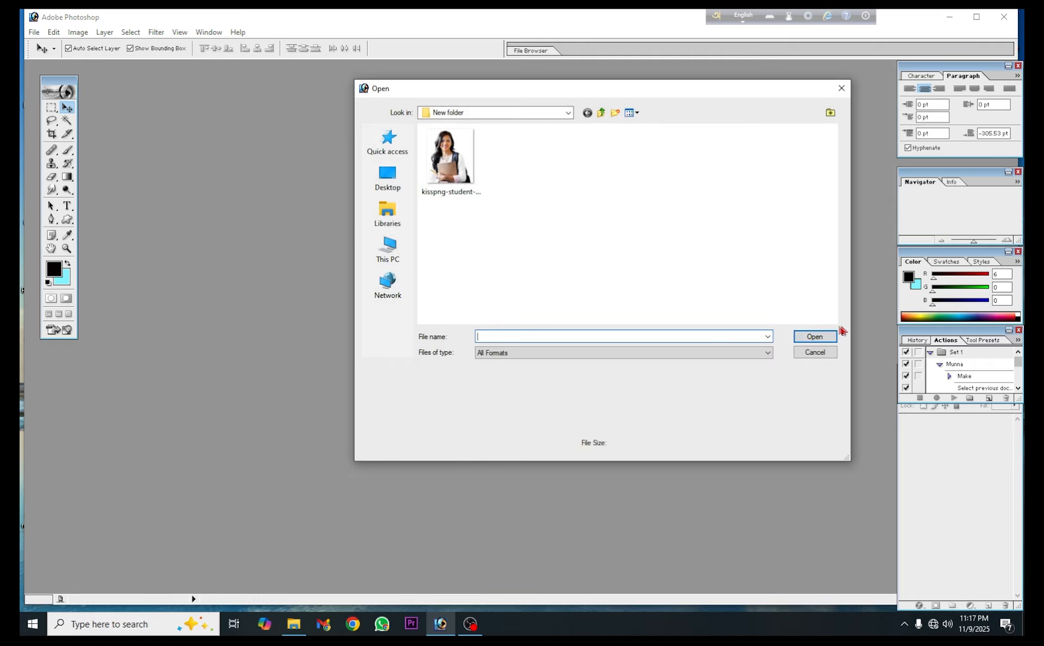
{"action": "left_click", "coordinate": [452, 175]}
{"action": "double_click", "coordinate": [452, 176]}
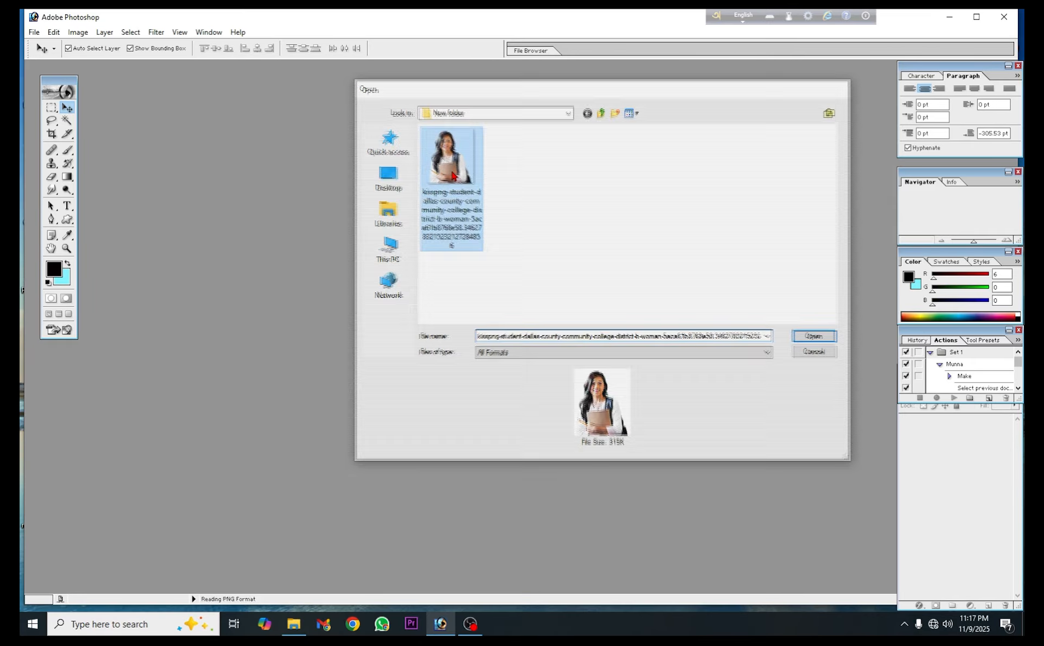
{"action": "left_click_drag", "start_coordinate": [216, 77], "coordinate": [443, 132]}
{"action": "left_click", "coordinate": [535, 127]}
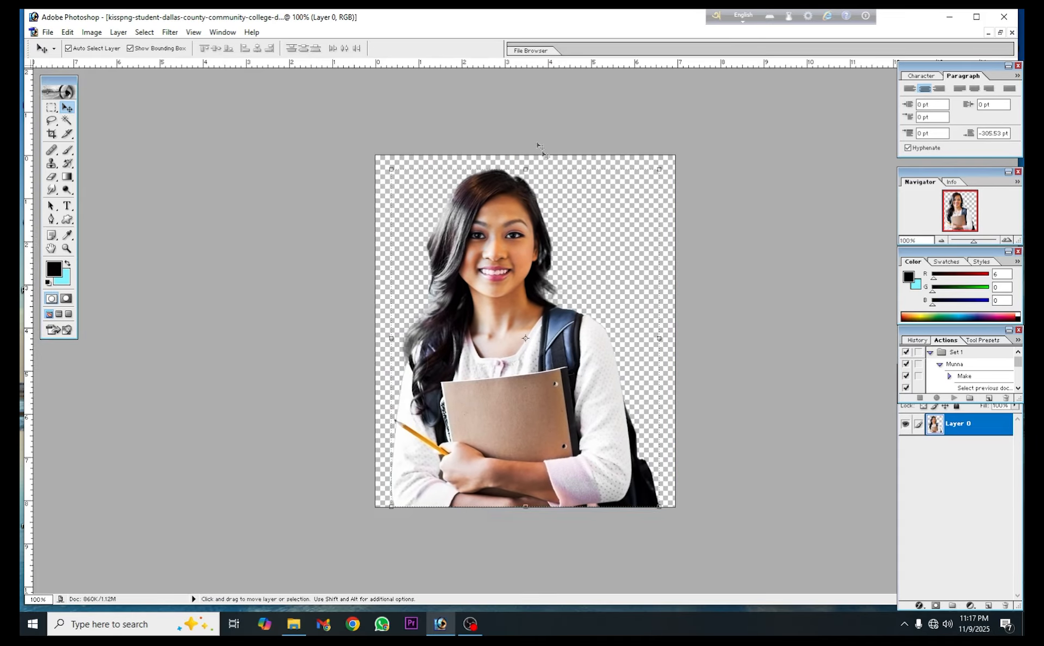
{"action": "mouse_move", "coordinate": [514, 258]}
{"action": "left_mouse_down"}
{"action": "mouse_move", "coordinate": [518, 345]}
{"action": "mouse_move", "coordinate": [565, 364]}
{"action": "mouse_move", "coordinate": [548, 244]}
{"action": "mouse_move", "coordinate": [547, 308]}
{"action": "left_mouse_up"}
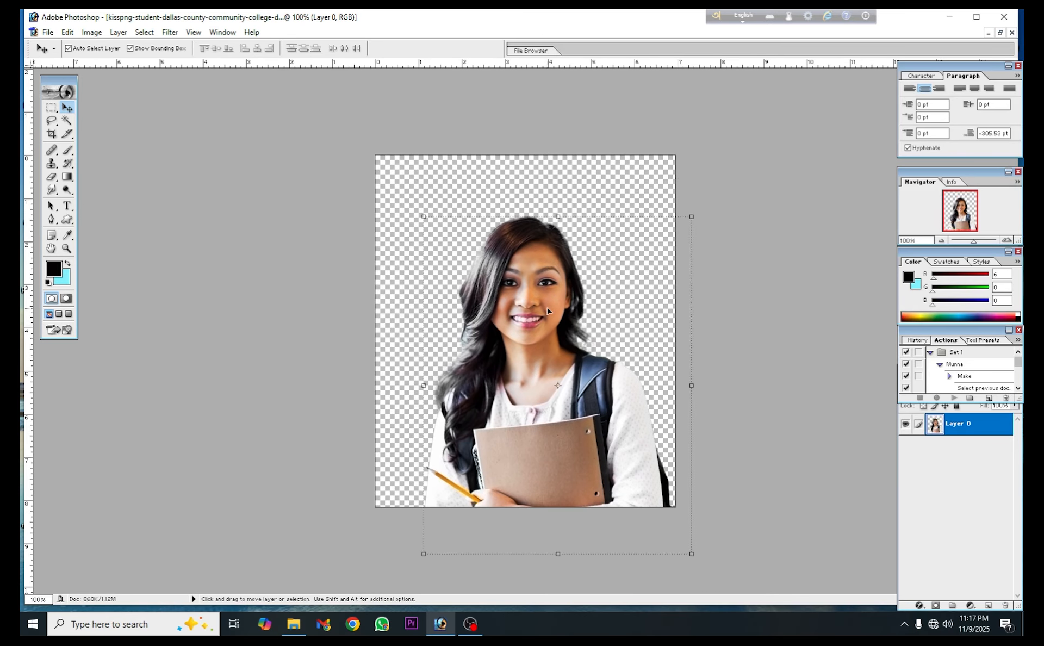
- Draw a 1.1 in by 1.4 in crop frame at 300 pixels/inch around the woman's head and upper body
{"action": "left_click", "coordinate": [52, 134]}
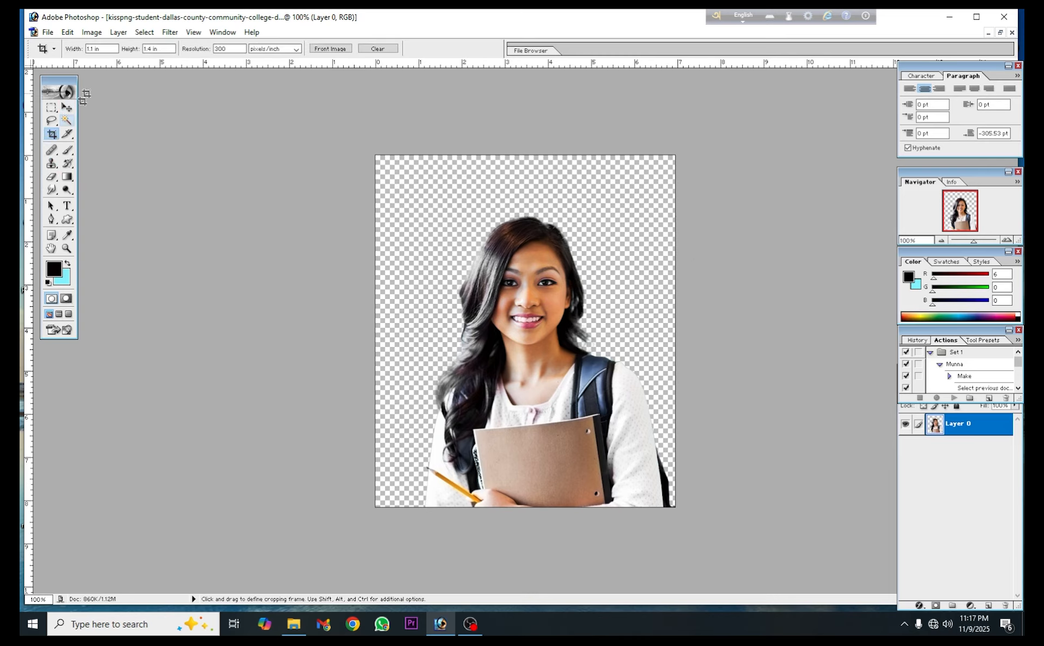
{"action": "mouse_move", "coordinate": [93, 48]}
{"action": "left_mouse_down"}
{"action": "mouse_move", "coordinate": [140, 67]}
{"action": "mouse_move", "coordinate": [92, 48]}
{"action": "left_mouse_up"}
{"action": "mouse_move", "coordinate": [398, 156]}
{"action": "left_mouse_down"}
{"action": "mouse_move", "coordinate": [469, 202]}
{"action": "mouse_move", "coordinate": [754, 483]}
{"action": "mouse_move", "coordinate": [756, 448]}
{"action": "mouse_move", "coordinate": [773, 460]}
{"action": "left_mouse_up"}
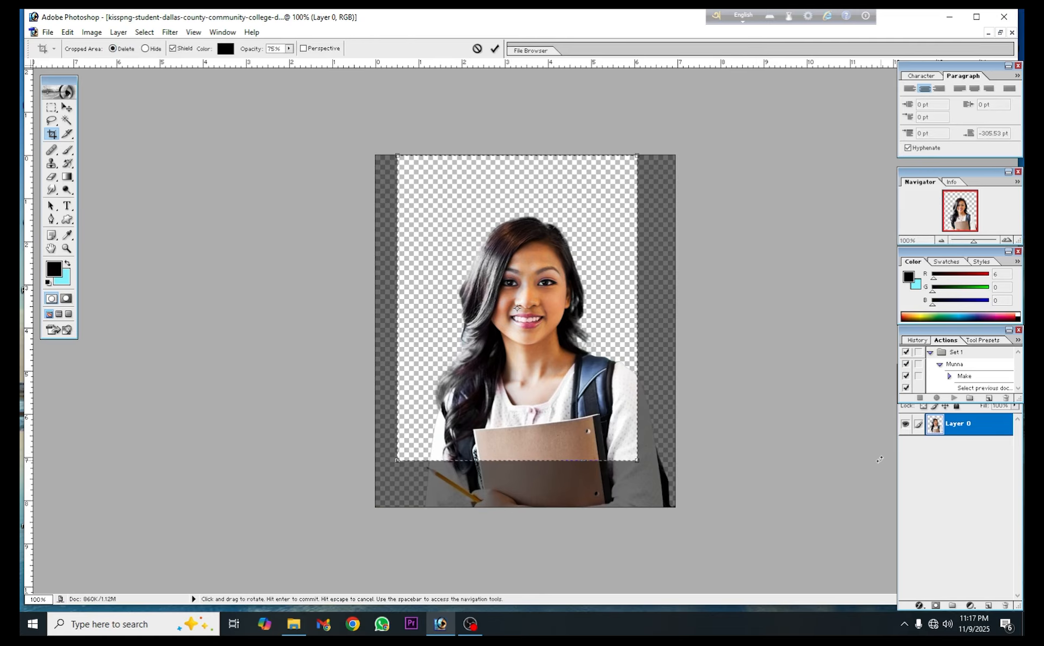
- Shift the crop frame right to centre it on the woman and up past the canvas's upper edge, and apply the crop
{"action": "key", "text": "Right"}
{"action": "key", "text": "Right"}
{"action": "key", "text": "Right"}
{"action": "key", "text": "Right"}
{"action": "key", "text": "Right"}
{"action": "key", "text": "Right"}
{"action": "key", "text": "Right"}
{"action": "key", "text": "Right"}
{"action": "key", "text": "Right"}
{"action": "key", "text": "Right"}
{"action": "key", "text": "Right"}
{"action": "key", "text": "Right"}
{"action": "key", "text": "Right"}
{"action": "key", "text": "Right"}
{"action": "key", "text": "Right"}
{"action": "key", "text": "Right"}
{"action": "key", "text": "Right"}
{"action": "key", "text": "Right"}
{"action": "key", "text": "Right"}
{"action": "key", "text": "Right"}
{"action": "key", "text": "Right"}
{"action": "key", "text": "Right"}
{"action": "key", "text": "Right"}
{"action": "key", "text": "Right"}
{"action": "key", "text": "Right"}
{"action": "key", "text": "Right"}
{"action": "key", "text": "Right"}
{"action": "key", "text": "Right"}
{"action": "key", "text": "Right"}
{"action": "key", "text": "Right"}
{"action": "key", "text": "Up"}
{"action": "key", "text": "Up"}
{"action": "key", "text": "Up"}
{"action": "key", "text": "Up"}
{"action": "key", "text": "Up"}
{"action": "key", "text": "Up"}
{"action": "key", "text": "Up"}
{"action": "key", "text": "Up"}
{"action": "key", "text": "Up"}
{"action": "key", "text": "Up"}
{"action": "key", "text": "Up"}
{"action": "key", "text": "Up"}
{"action": "key", "text": "Up"}
{"action": "key", "text": "Up"}
{"action": "key", "text": "Up"}
{"action": "key", "text": "Up"}
{"action": "key", "text": "Up"}
{"action": "key", "text": "Up"}
{"action": "key", "text": "Up"}
{"action": "key", "text": "Up"}
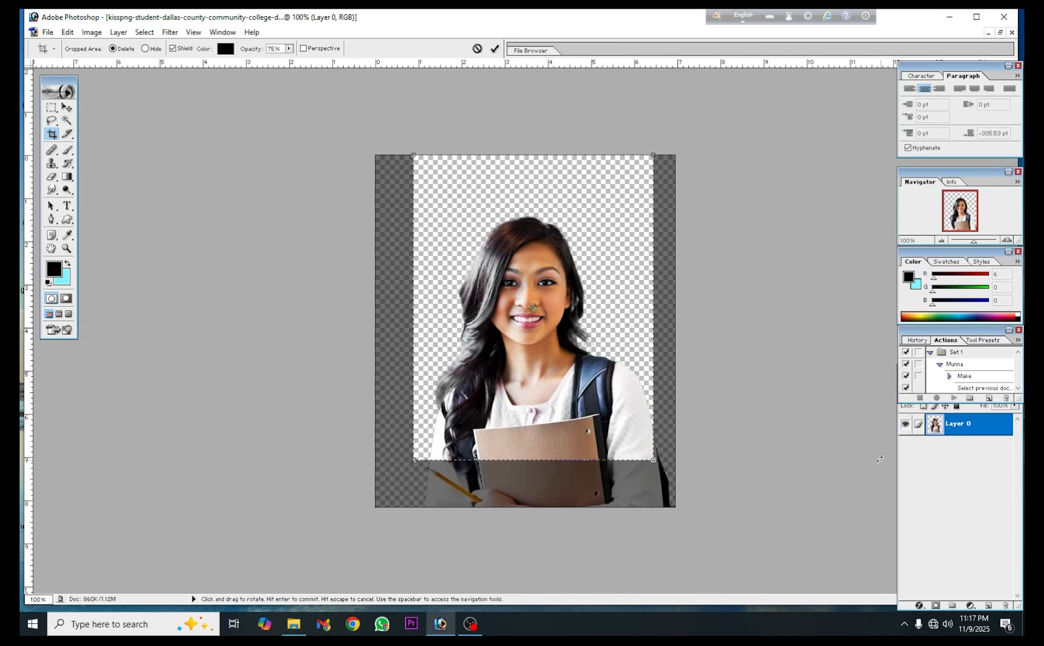
{"action": "key", "text": "Up"}
{"action": "key", "text": "Up"}
{"action": "key", "text": "Up"}
{"action": "key", "text": "Up"}
{"action": "key", "text": "Up"}
{"action": "key", "text": "Up"}
{"action": "key", "text": "Up"}
{"action": "key", "text": "Up"}
{"action": "key", "text": "Up"}
{"action": "key", "text": "Up"}
{"action": "key", "text": "Up"}
{"action": "key", "text": "Up"}
{"action": "key", "text": "Up"}
{"action": "key", "text": "Up"}
{"action": "key", "text": "Up"}
{"action": "key", "text": "Up"}
{"action": "key", "text": "Up"}
{"action": "key", "text": "Up"}
{"action": "key", "text": "Up"}
{"action": "key", "text": "Up"}
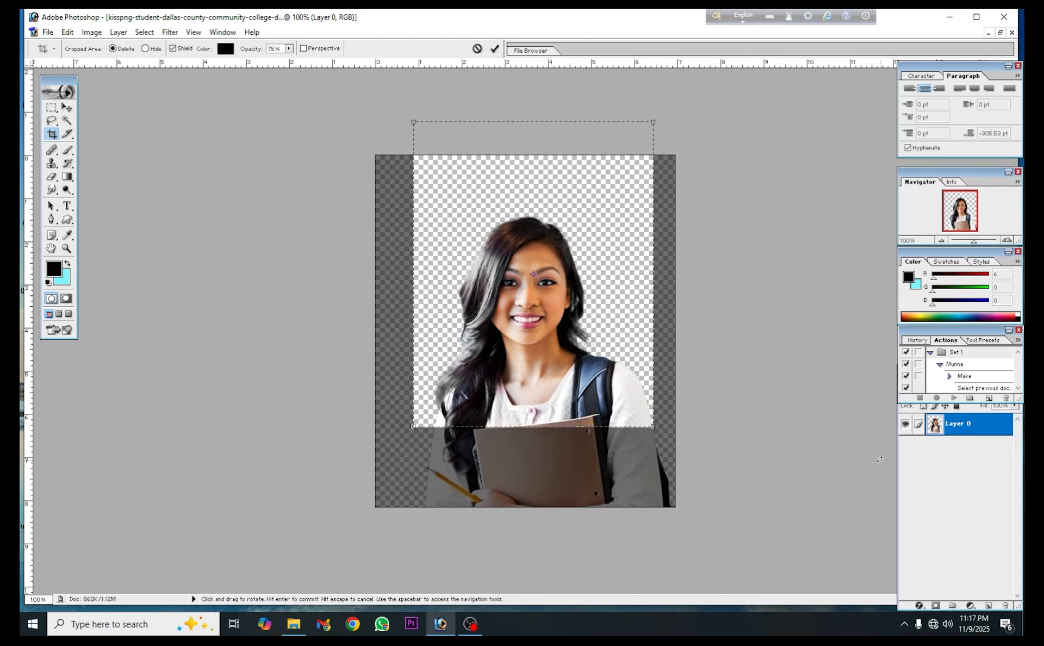
{"action": "left_click", "coordinate": [494, 48]}
{"action": "scroll", "coordinate": [596, 382], "scroll_direction": "up", "scroll_amount": 5}
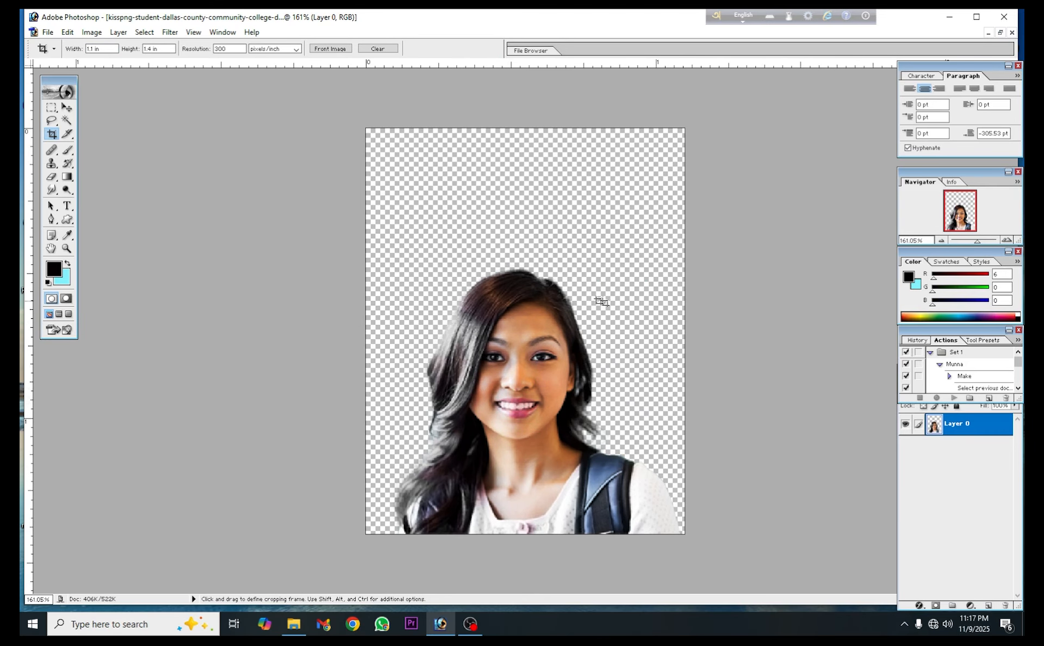
- Scale the portrait layer up proportionally to about 119.9%, keeping its lower right corner in place
{"action": "left_click", "coordinate": [70, 110]}
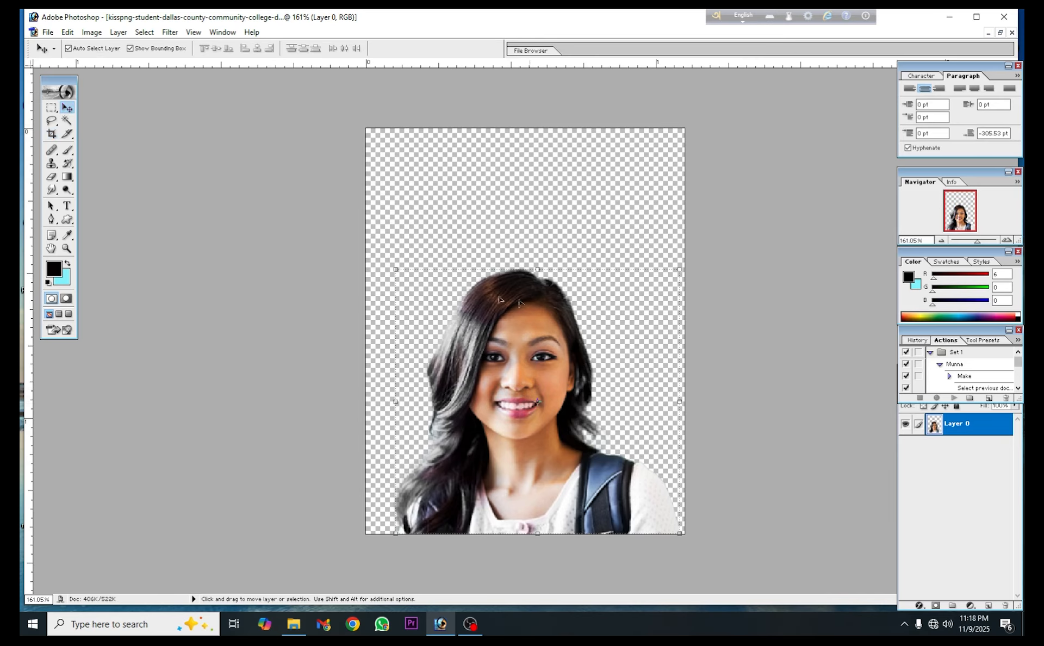
{"action": "left_click_drag", "start_coordinate": [390, 266], "coordinate": [351, 202]}
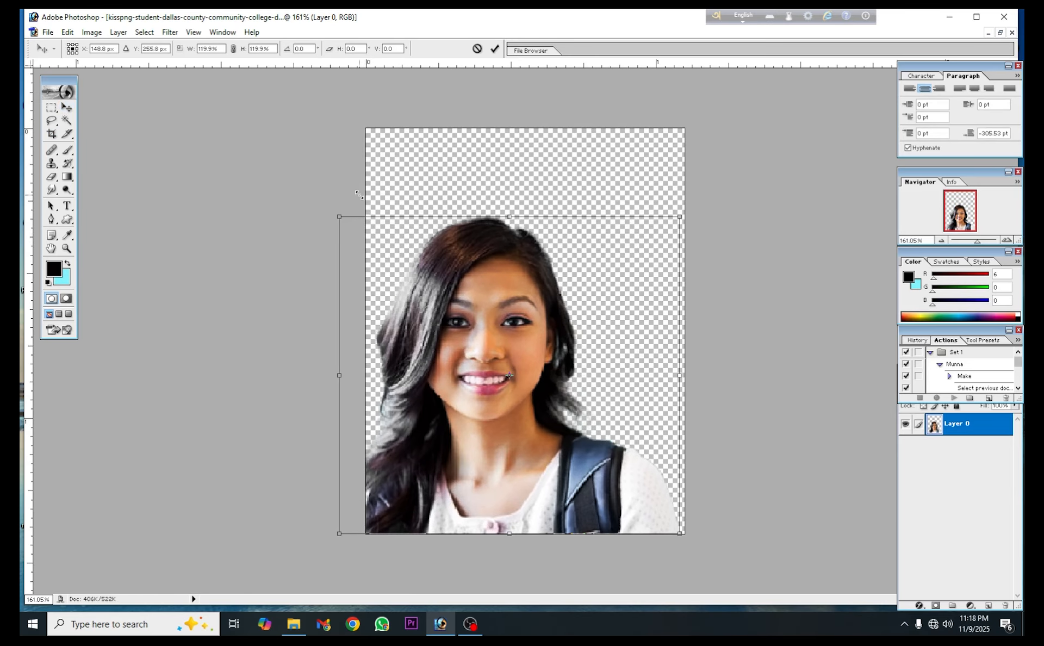
{"action": "left_click", "coordinate": [494, 49]}
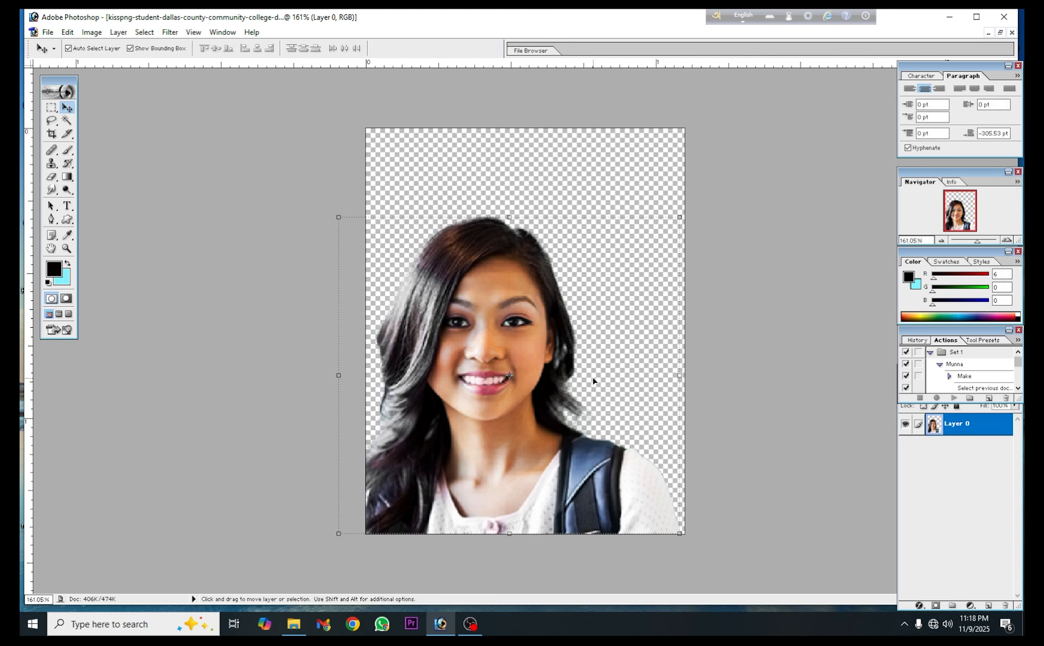
- Nudge the portrait right to centre the woman in the frame, with its lower edge reaching the bottom of the canvas
{"action": "key", "text": "Right"}
{"action": "key", "text": "Right"}
{"action": "key", "text": "Right"}
{"action": "key", "text": "Right"}
{"action": "key", "text": "Right"}
{"action": "key", "text": "Right"}
{"action": "key", "text": "Right"}
{"action": "key", "text": "Right"}
{"action": "key", "text": "Right"}
{"action": "key", "text": "Right"}
{"action": "key", "text": "Right"}
{"action": "key", "text": "Right"}
{"action": "key", "text": "Right"}
{"action": "key", "text": "Right"}
{"action": "key", "text": "Right"}
{"action": "key", "text": "Right"}
{"action": "key", "text": "Right"}
{"action": "key", "text": "Right"}
{"action": "key", "text": "Right"}
{"action": "key", "text": "Right"}
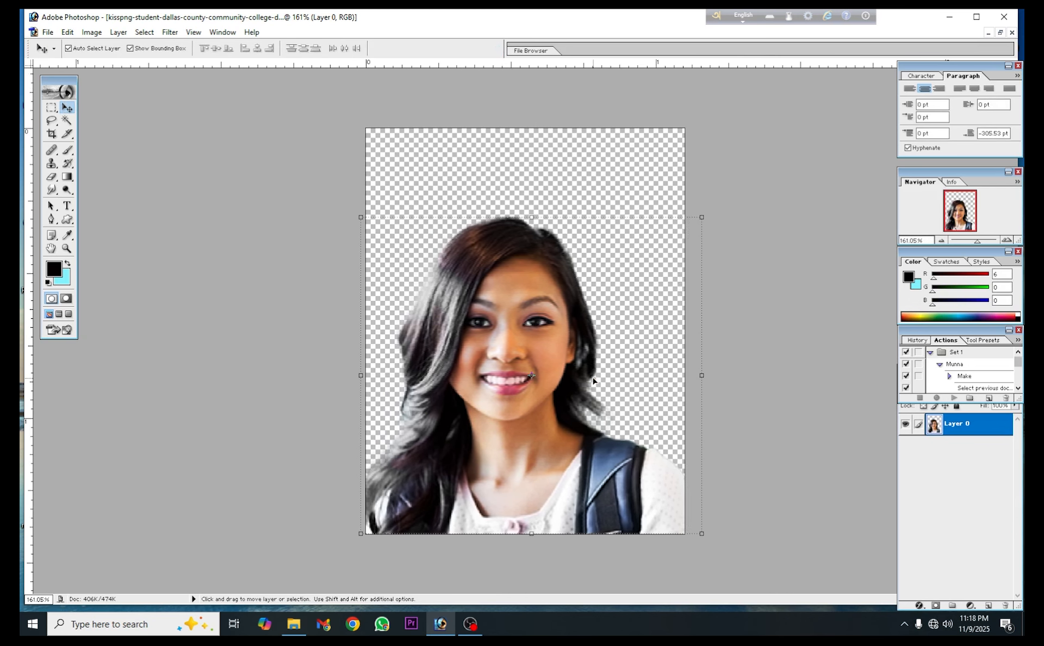
{"action": "key", "text": "Up"}
{"action": "key", "text": "Up"}
{"action": "key", "text": "Up"}
{"action": "key", "text": "Up"}
{"action": "key", "text": "Up"}
{"action": "key", "text": "Up"}
{"action": "key", "text": "Up"}
{"action": "key", "text": "Up"}
{"action": "key", "text": "Up"}
{"action": "key", "text": "Up"}
{"action": "key", "text": "Up"}
{"action": "key", "text": "Up"}
{"action": "key", "text": "Up"}
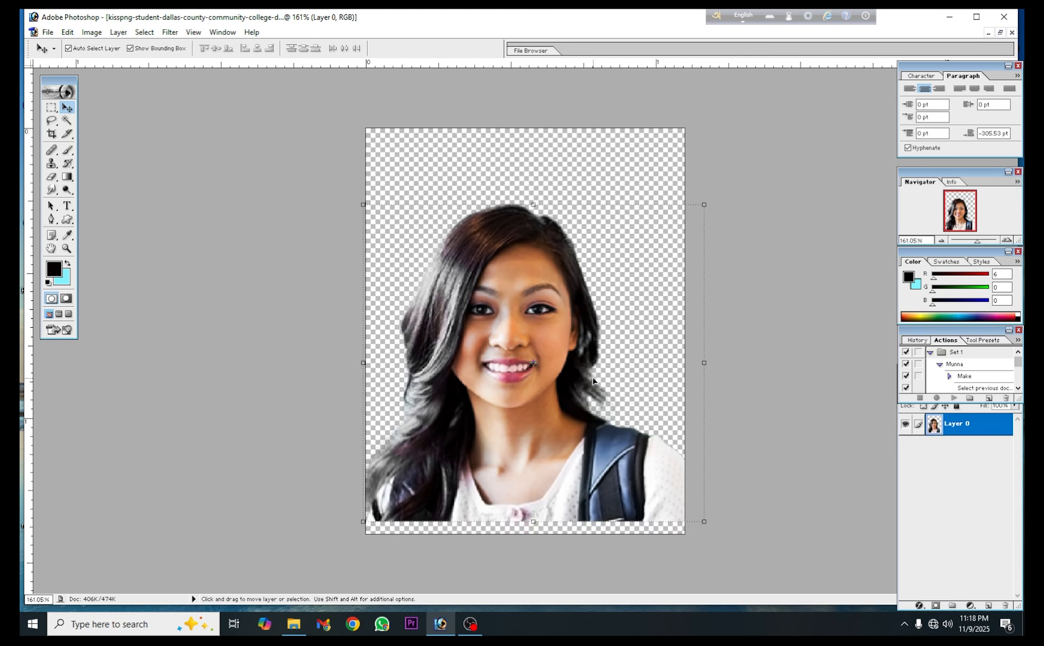
{"action": "key", "text": "Down"}
{"action": "key", "text": "Down"}
{"action": "key", "text": "Down"}
{"action": "key", "text": "Down"}
{"action": "key", "text": "Down"}
{"action": "key", "text": "Down"}
{"action": "key", "text": "Down"}
{"action": "key", "text": "Down"}
{"action": "key", "text": "Down"}
{"action": "key", "text": "Down"}
{"action": "key", "text": "Down"}
{"action": "key", "text": "Down"}
{"action": "key", "text": "Down"}
{"action": "key", "text": "Down"}
{"action": "key", "text": "Down"}
{"action": "key", "text": "Down"}
{"action": "key", "text": "Down"}
{"action": "key", "text": "Down"}
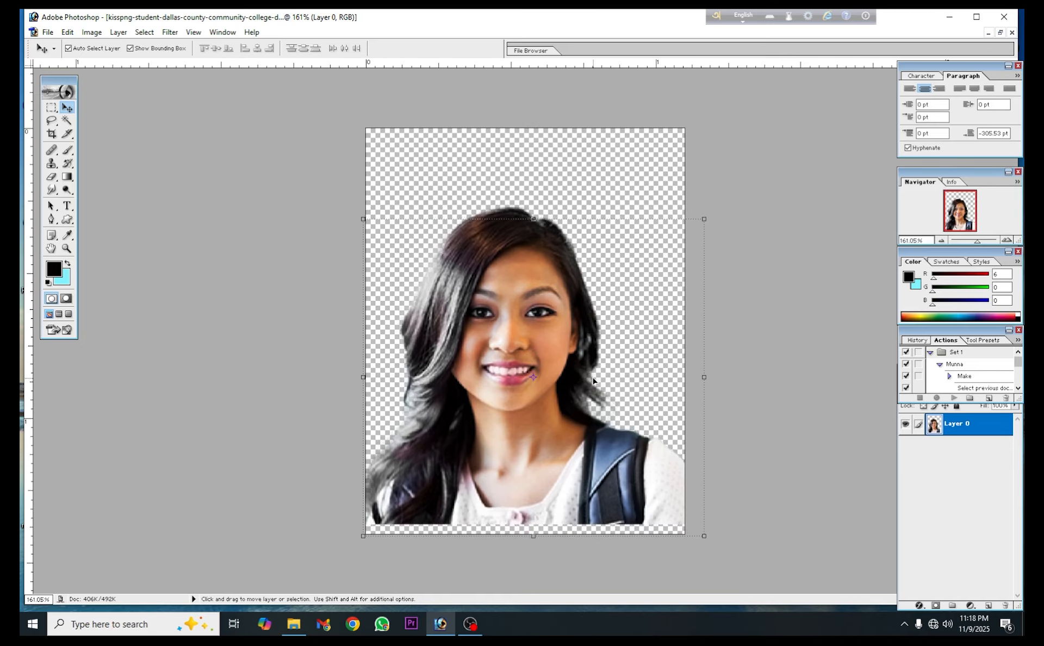
{"action": "key", "text": "Up"}
{"action": "key", "text": "Up"}
{"action": "key", "text": "Up"}
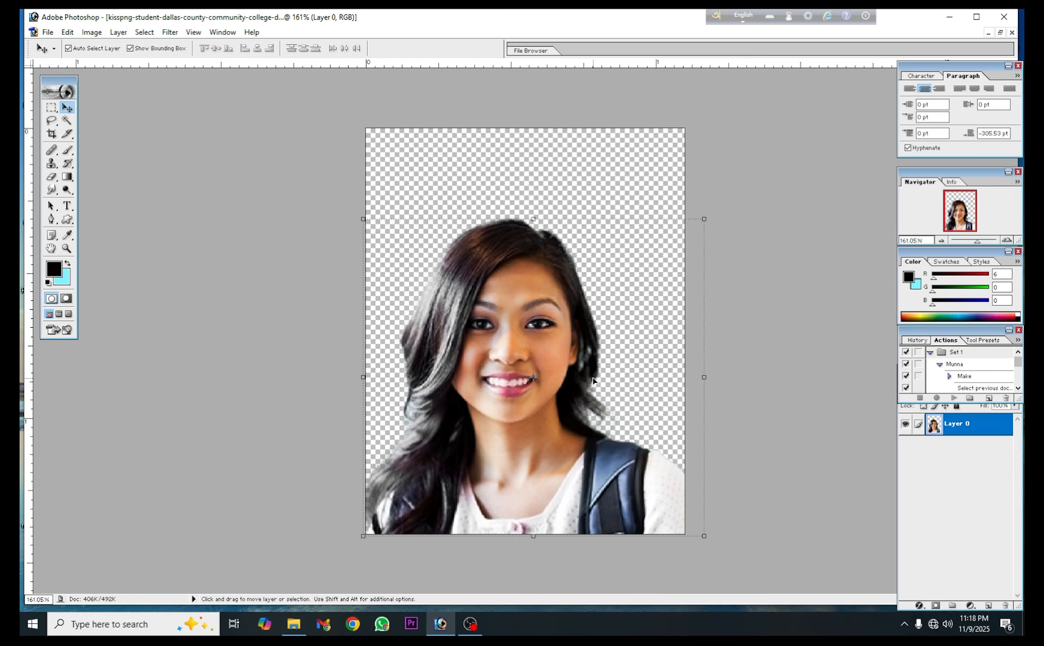
{"action": "key", "text": "Right"}
{"action": "key", "text": "Right"}
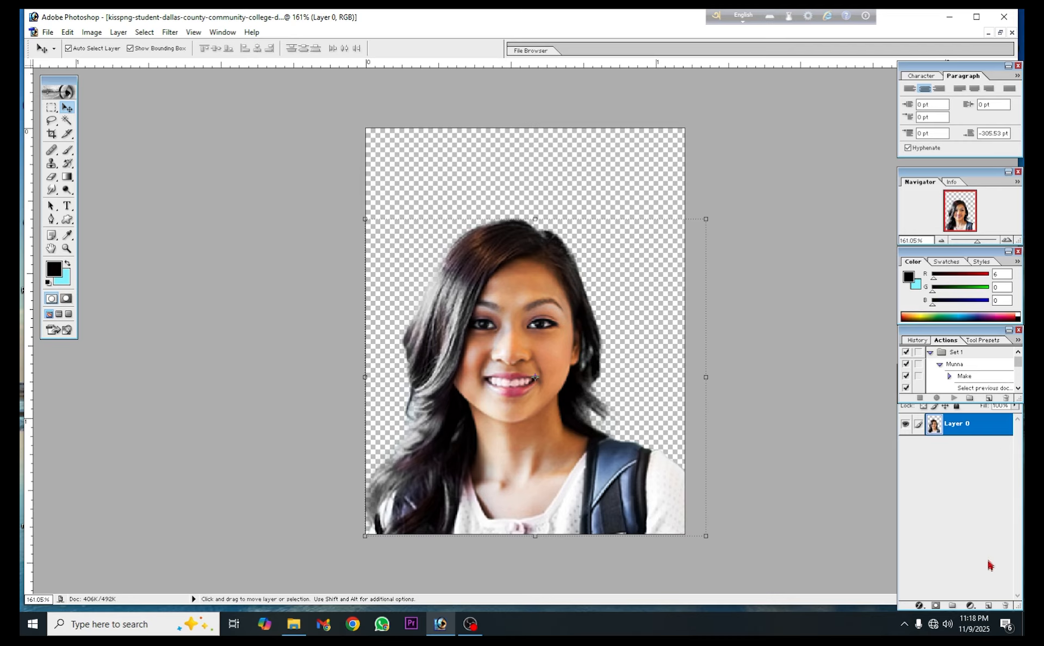
- Add a new layer filled with a bright cyan background colour and place it beneath the portrait layer
{"action": "left_click", "coordinate": [990, 605]}
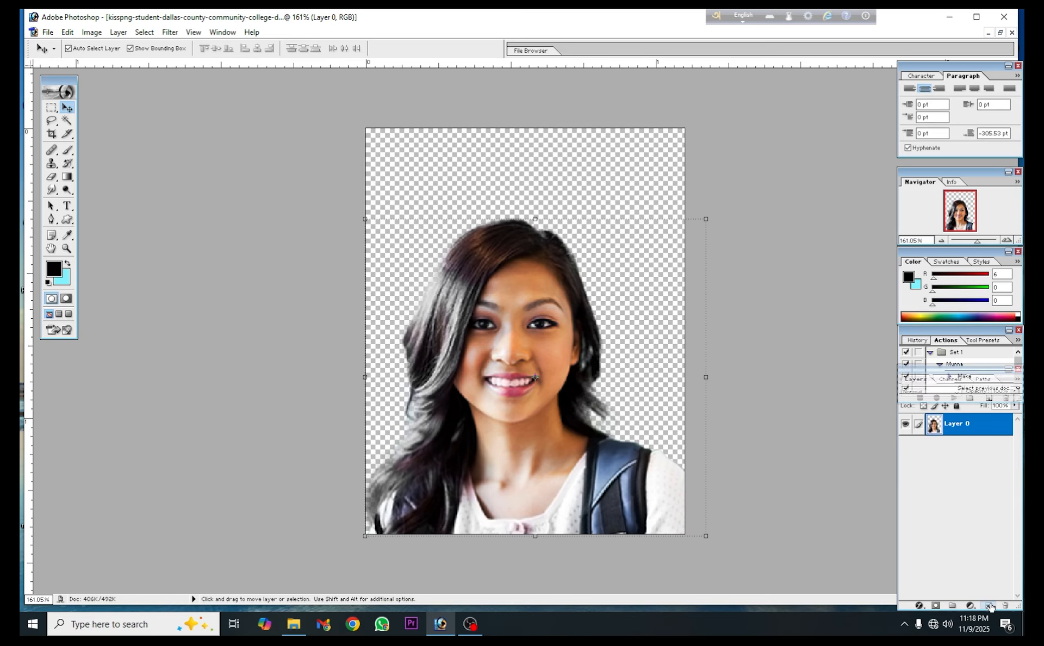
{"action": "left_click", "coordinate": [62, 278]}
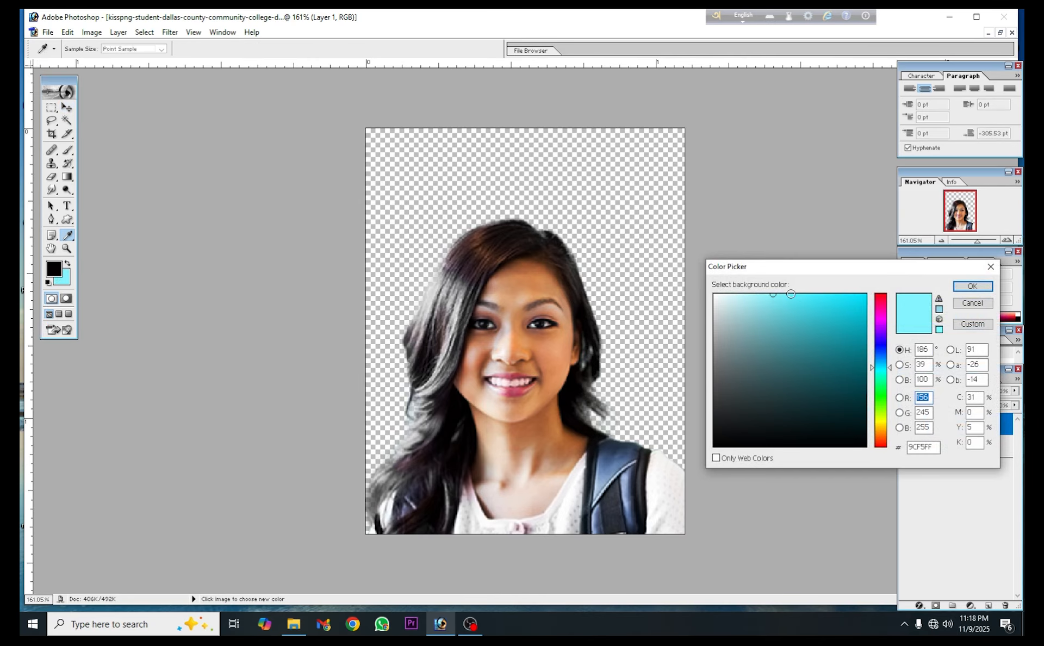
{"action": "left_click", "coordinate": [791, 295]}
{"action": "left_click", "coordinate": [969, 287]}
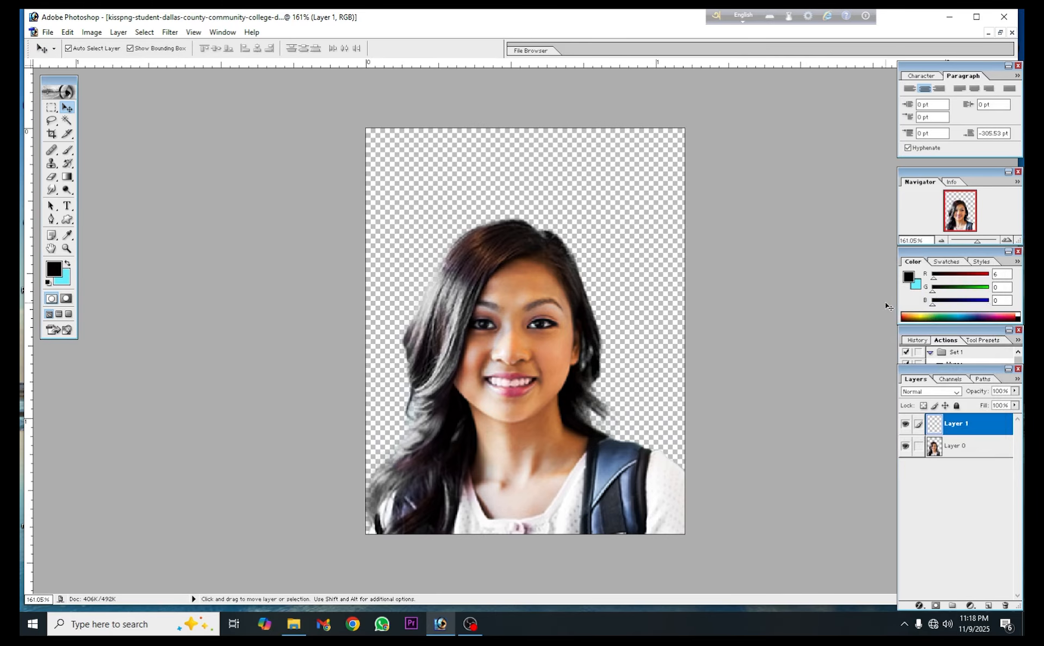
{"action": "key", "text": "ctrl+BackSpace"}
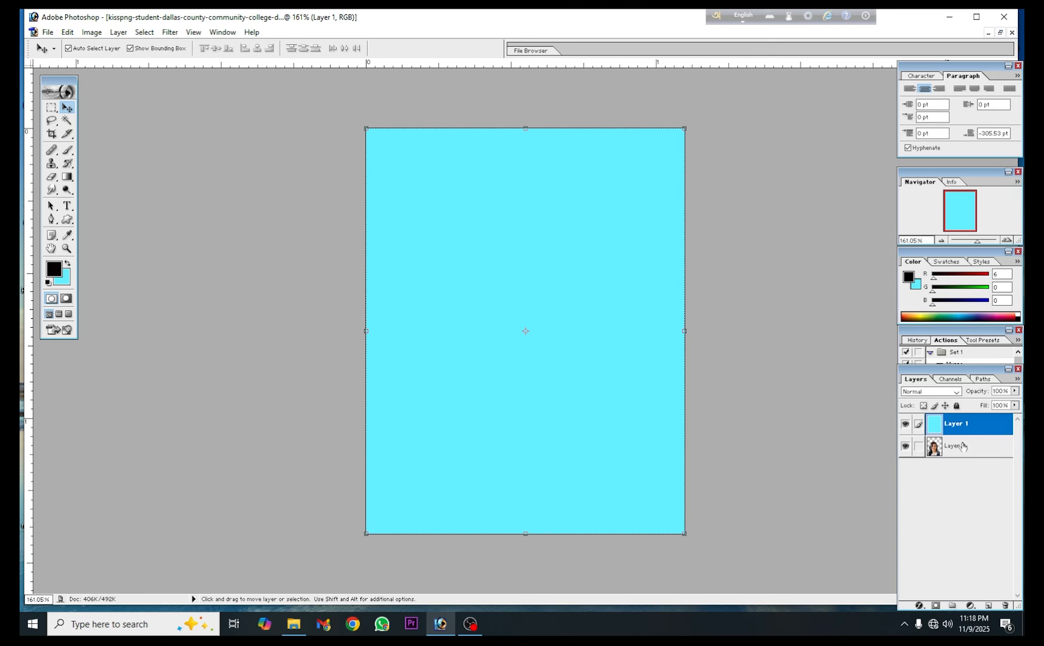
{"action": "left_click_drag", "start_coordinate": [983, 448], "coordinate": [974, 420]}
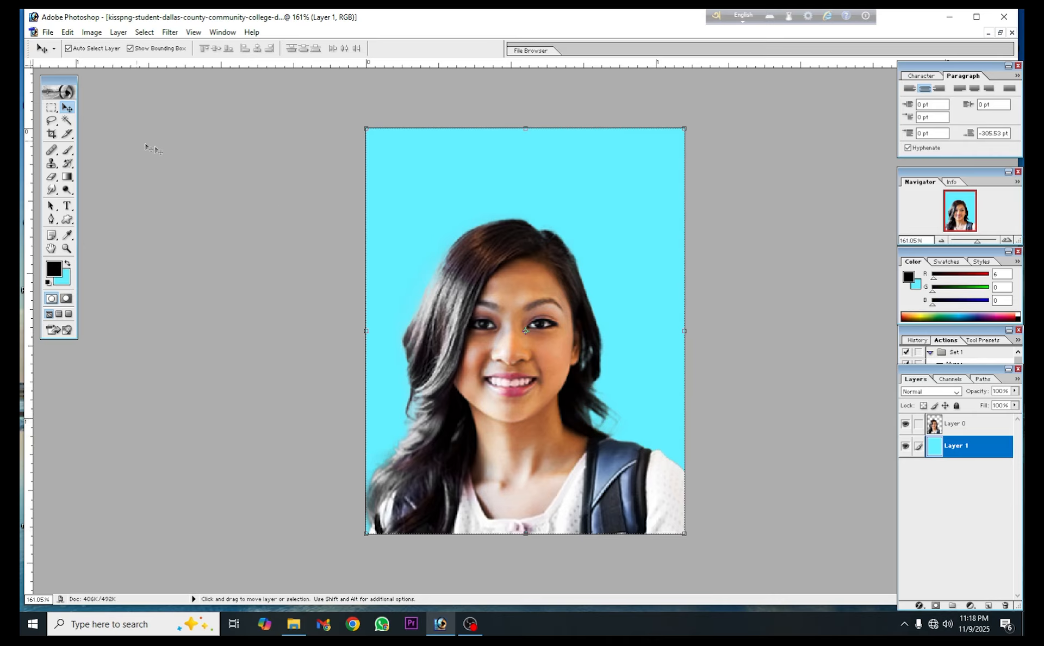
- Apply a black, centred stroke at 100% opacity around the cyan background layer
{"action": "left_click", "coordinate": [67, 33]}
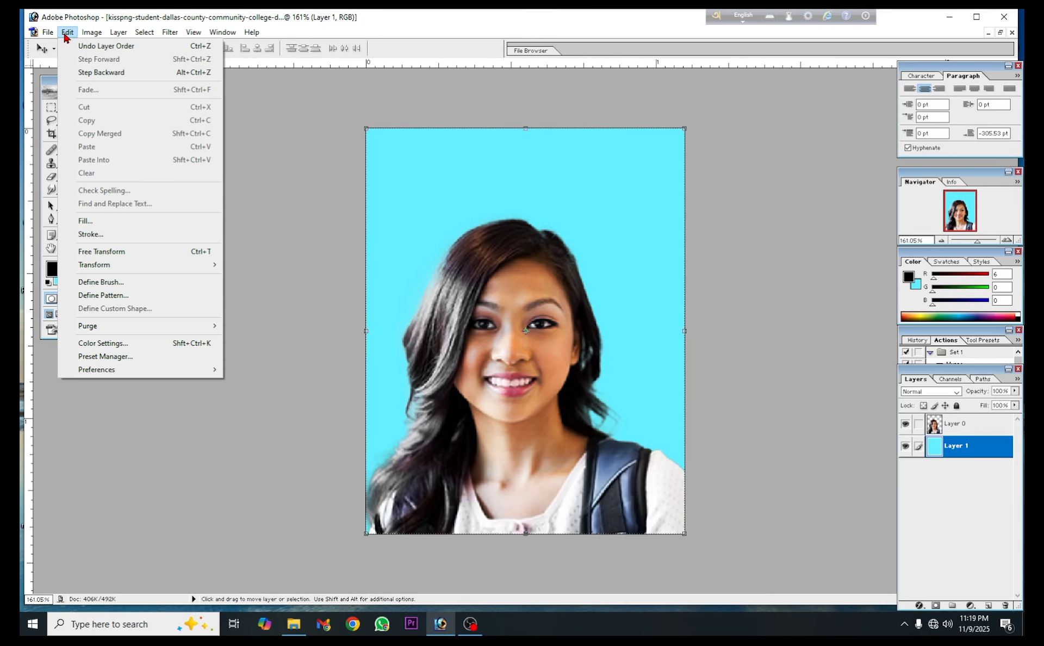
{"action": "left_click", "coordinate": [99, 236]}
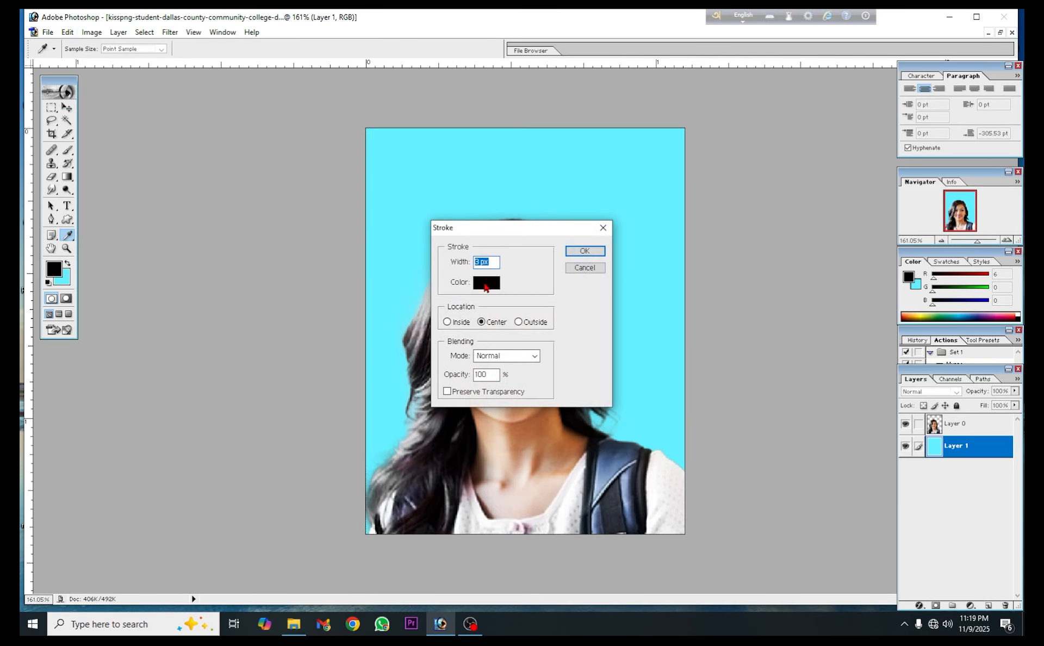
{"action": "left_click_drag", "start_coordinate": [480, 261], "coordinate": [473, 262]}
{"action": "key", "text": "Up"}
{"action": "left_click", "coordinate": [585, 251]}
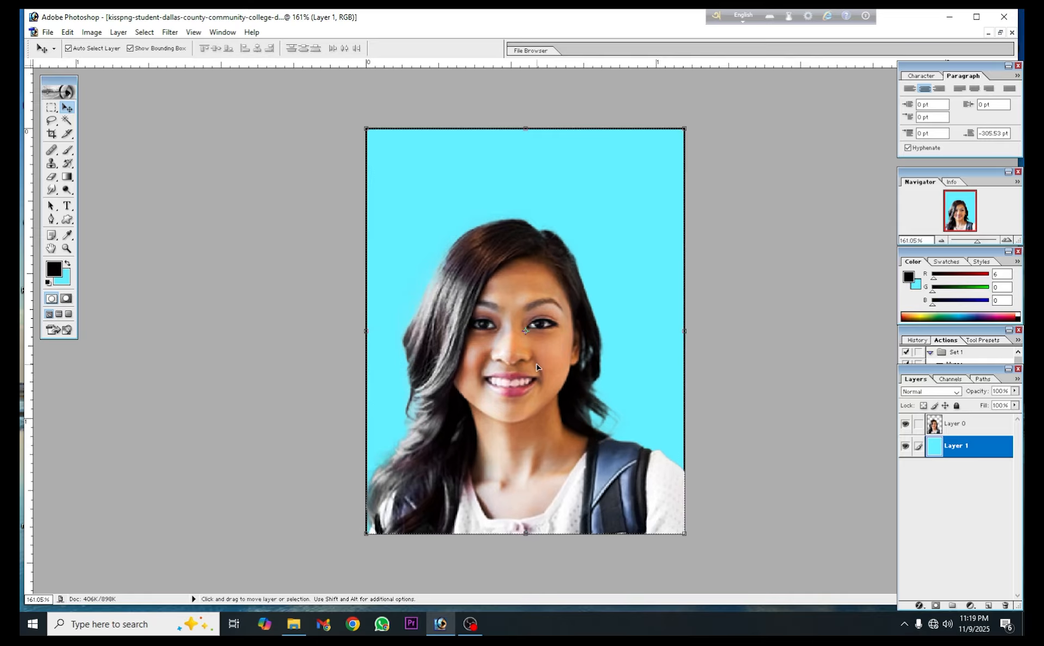
- Darken the portrait layer slightly with Curves, moving the RGB midpoint to input 134 and output 123
{"action": "left_click", "coordinate": [536, 367]}
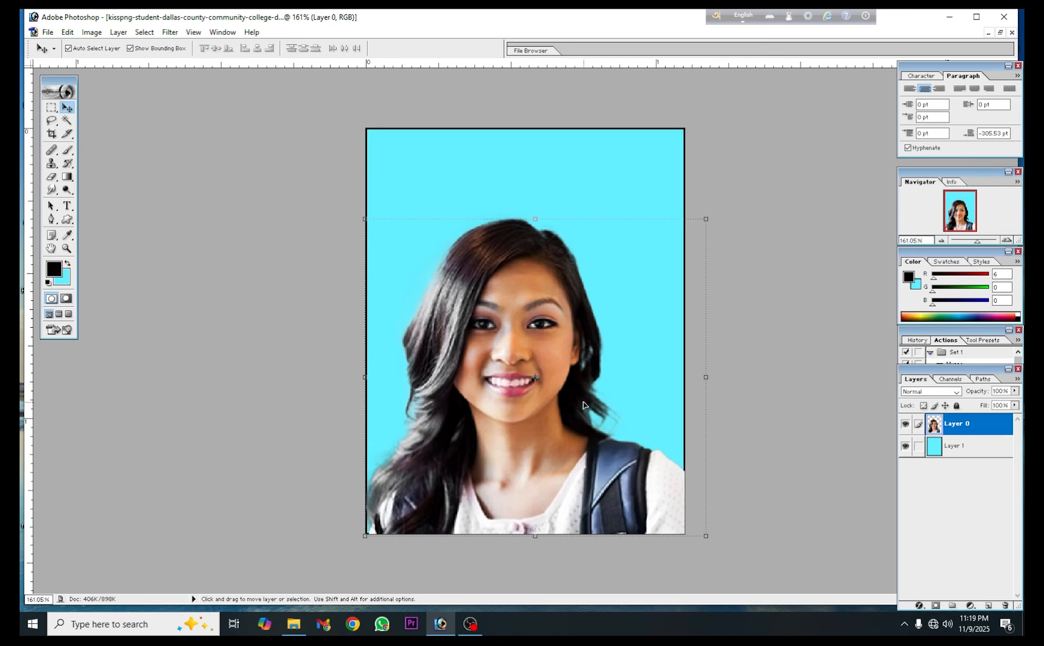
{"action": "key", "text": "ctrl+m"}
{"action": "left_click_drag", "start_coordinate": [781, 267], "coordinate": [783, 269]}
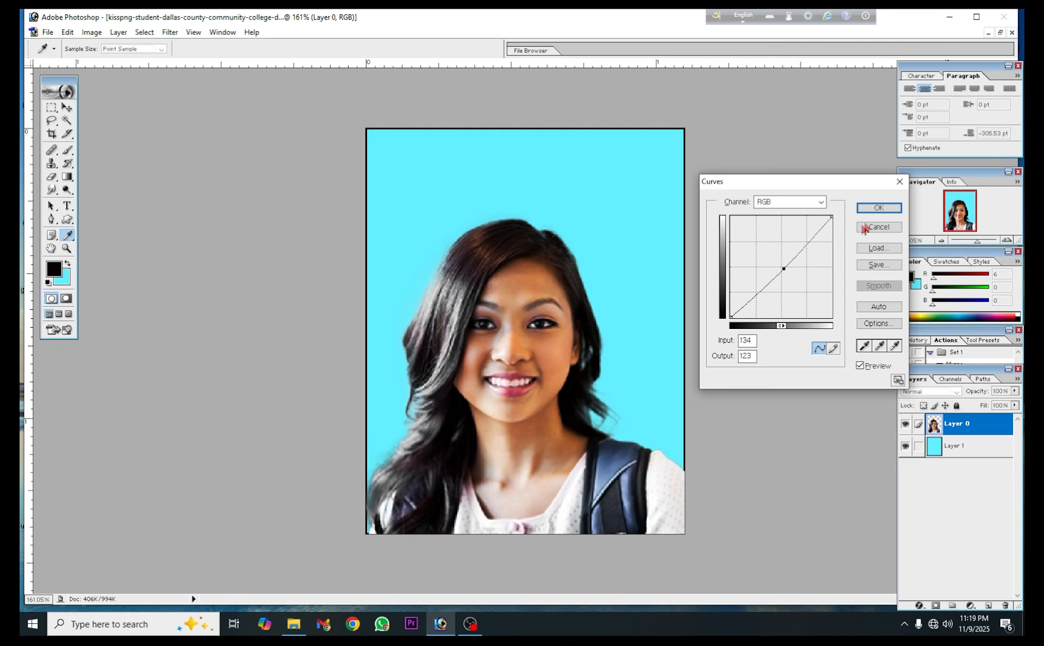
{"action": "left_click", "coordinate": [879, 208]}
{"action": "key", "text": "v"}
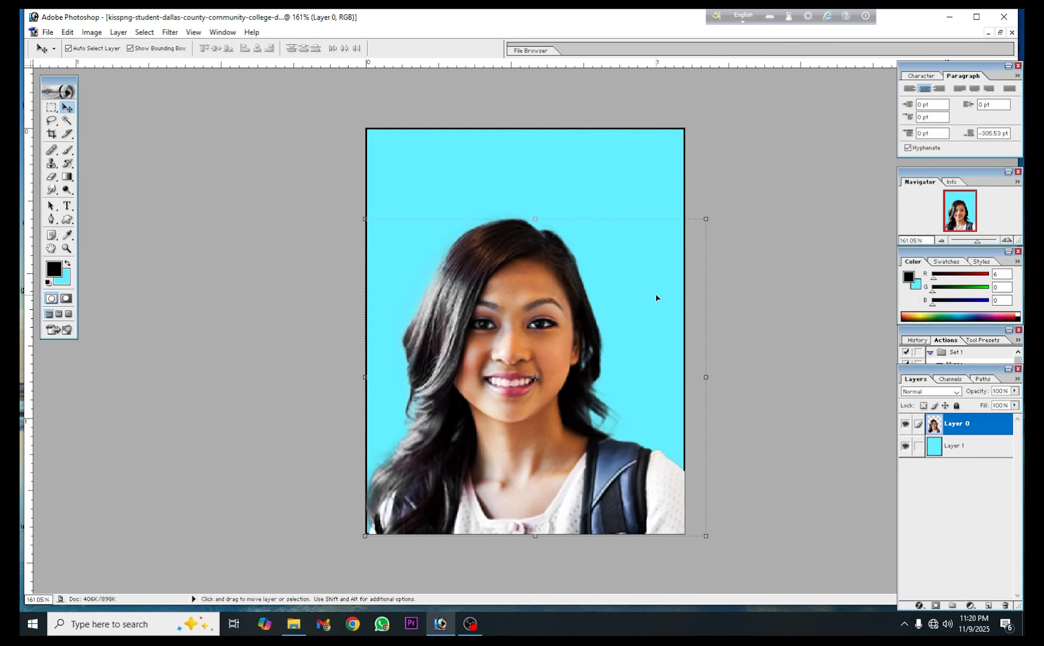
- Adjust the portrait's midtone Color Balance to -15 cyan/red, +4 magenta/green and +12 yellow/blue
{"action": "key", "text": "ctrl+b"}
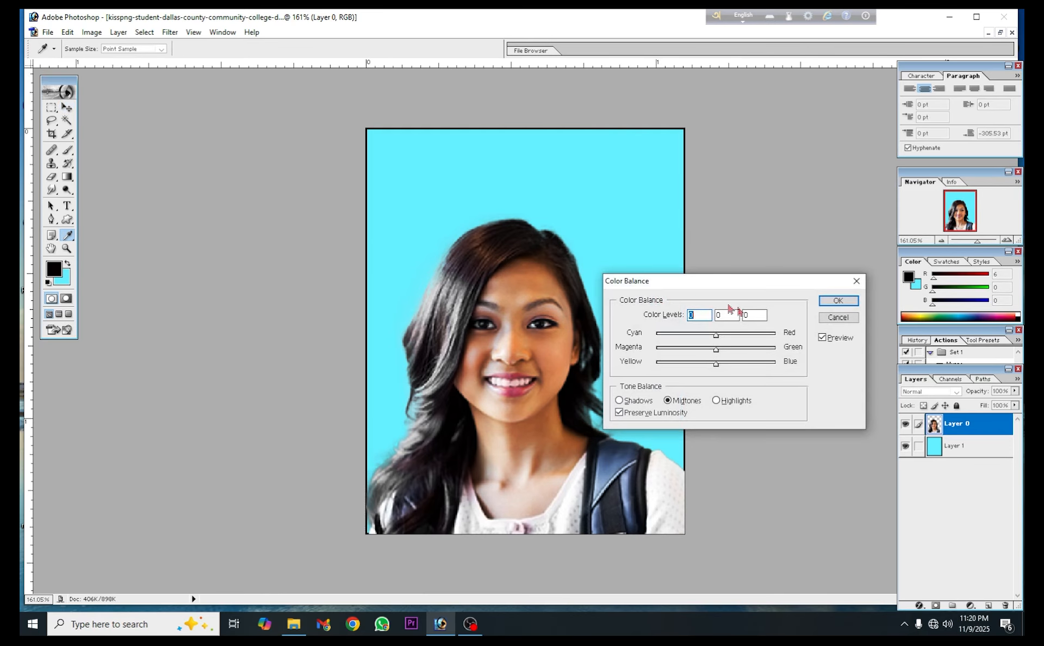
{"action": "left_click_drag", "start_coordinate": [718, 335], "coordinate": [723, 368]}
{"action": "left_click", "coordinate": [836, 303]}
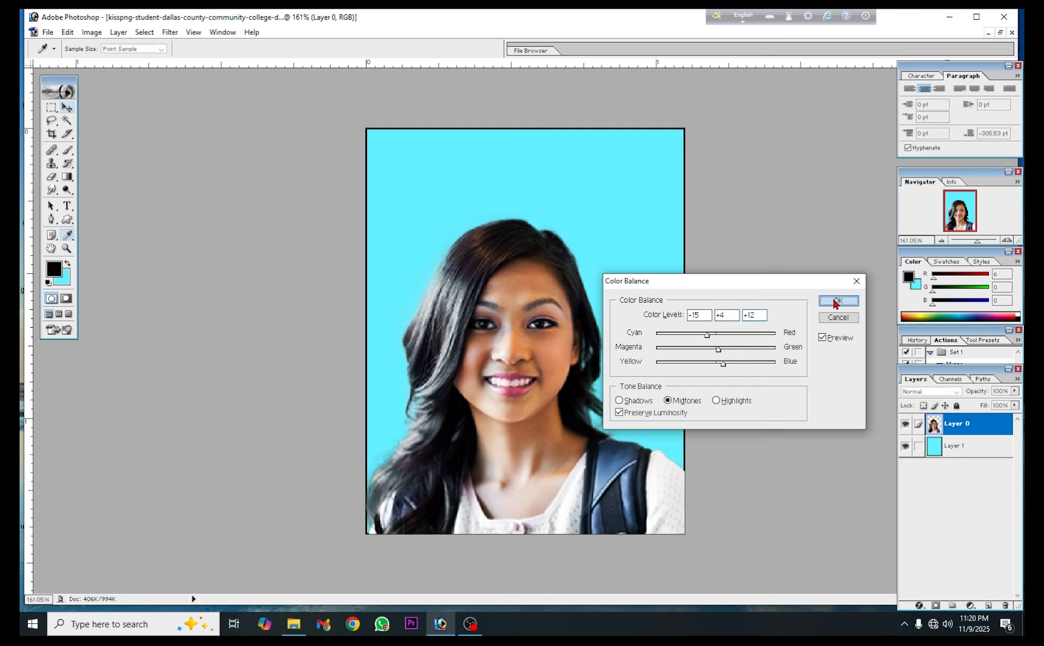
- Create a new white RGB document at the 4 x 6 inch preset size with 300 pixels/inch resolution
{"action": "key", "text": "v"}
{"action": "left_click", "coordinate": [539, 203]}
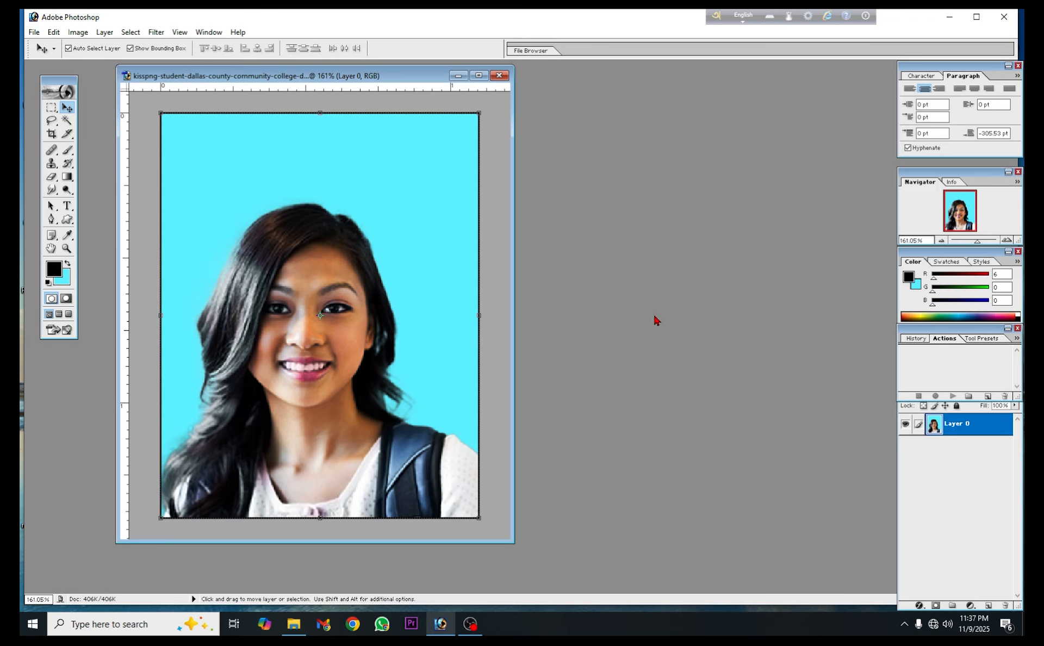
{"action": "key", "text": "ctrl+n"}
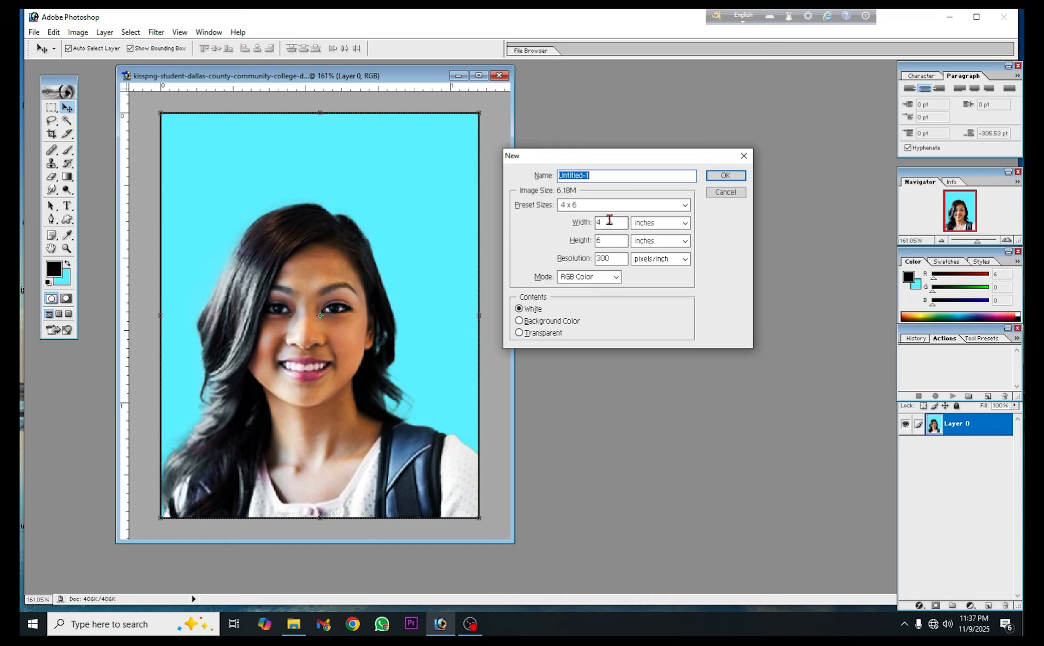
{"action": "left_click", "coordinate": [624, 206]}
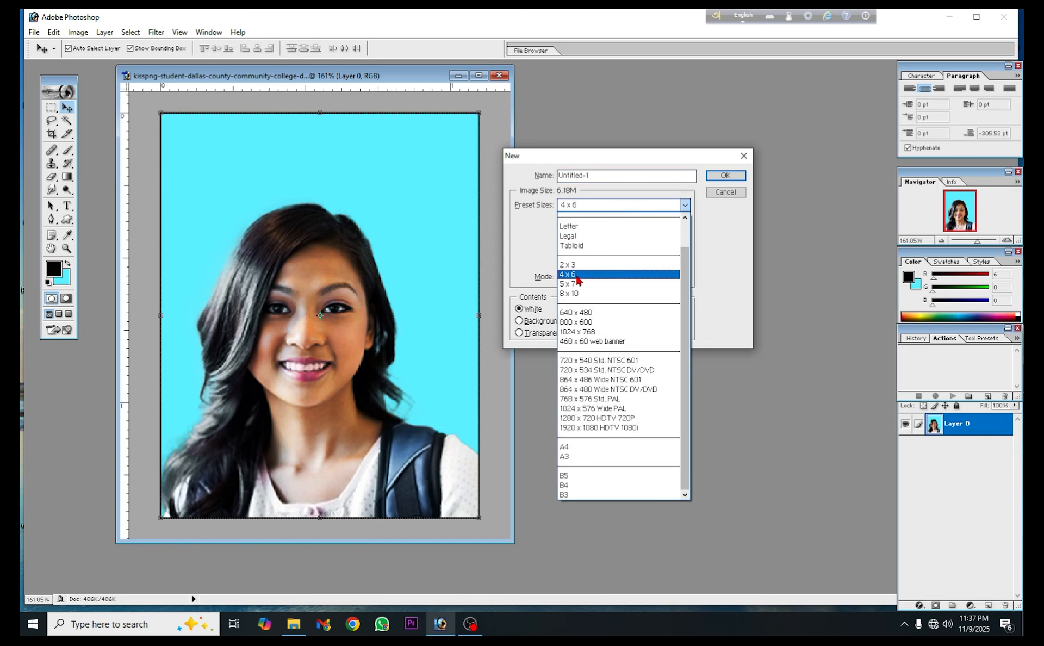
{"action": "left_click", "coordinate": [685, 205]}
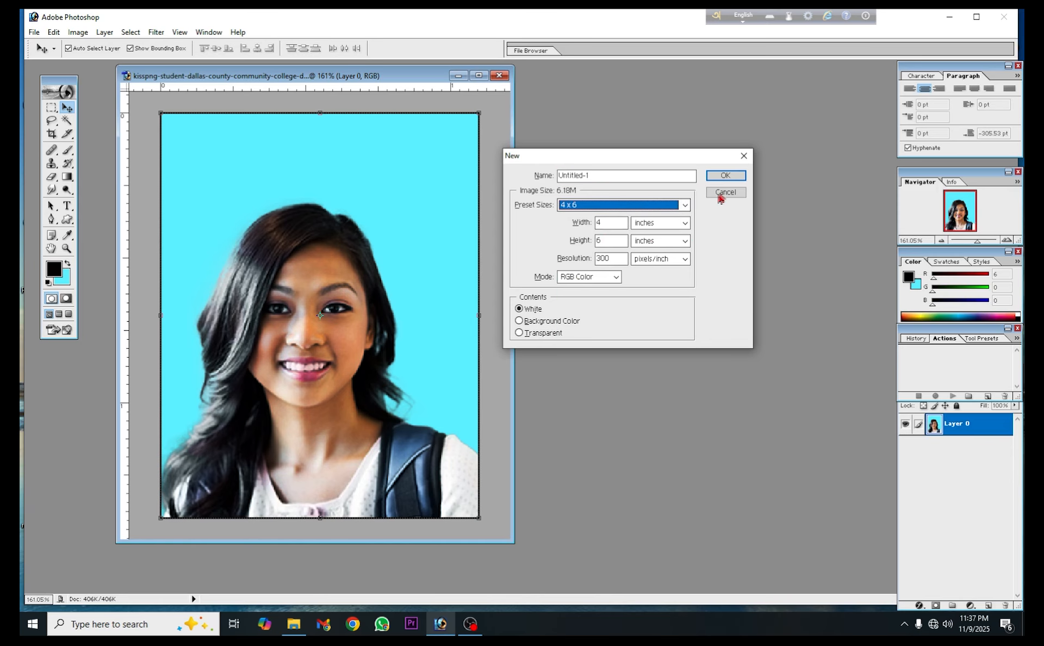
{"action": "left_click", "coordinate": [727, 175]}
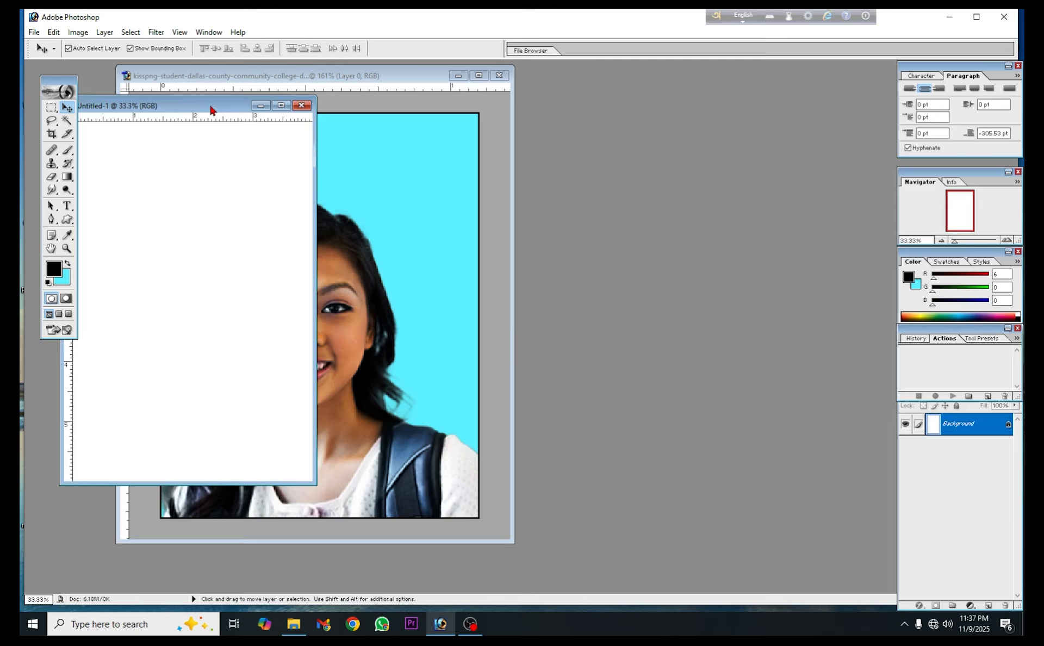
- Copy the finished portrait into the upper-left corner of the blank 4 x 6 page and maximize that document
{"action": "left_click_drag", "start_coordinate": [211, 107], "coordinate": [762, 129]}
{"action": "left_click", "coordinate": [396, 210]}
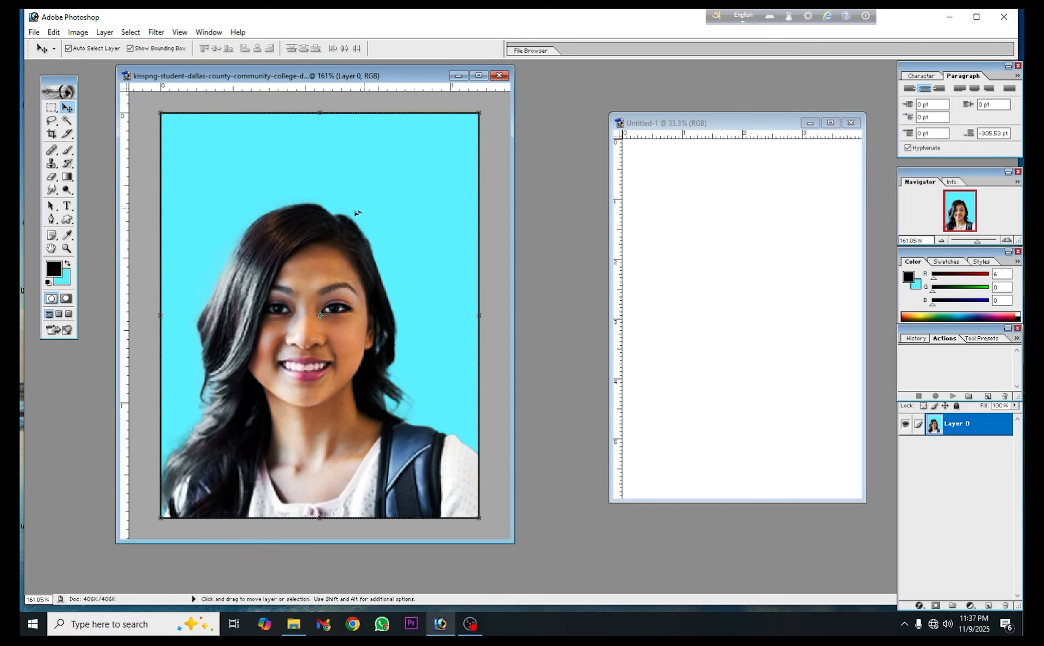
{"action": "left_click_drag", "start_coordinate": [357, 215], "coordinate": [659, 181]}
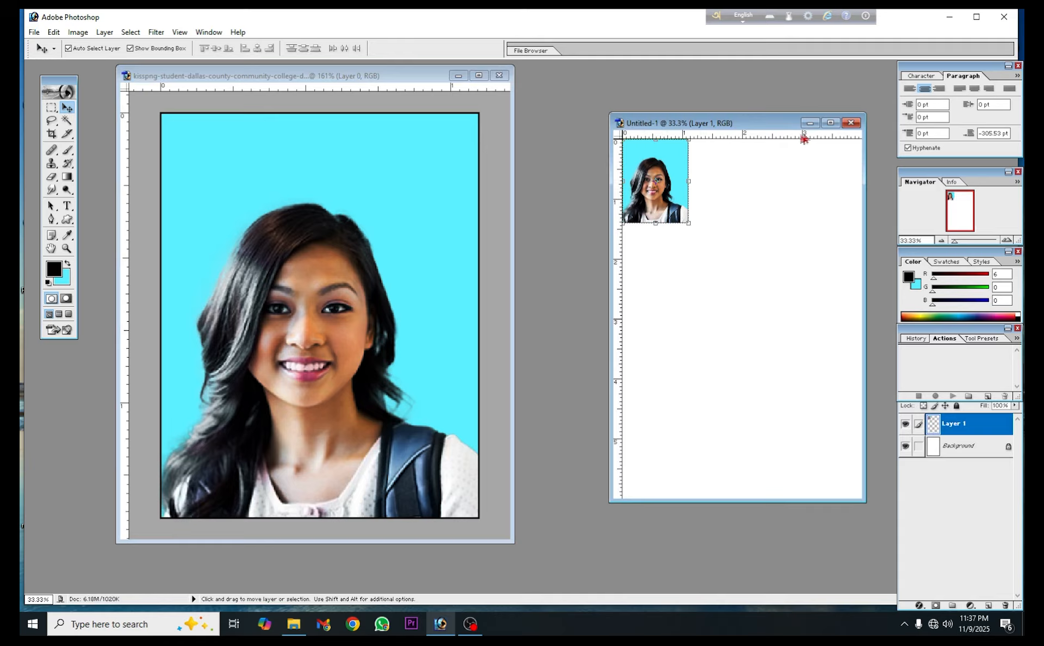
{"action": "left_click", "coordinate": [831, 122]}
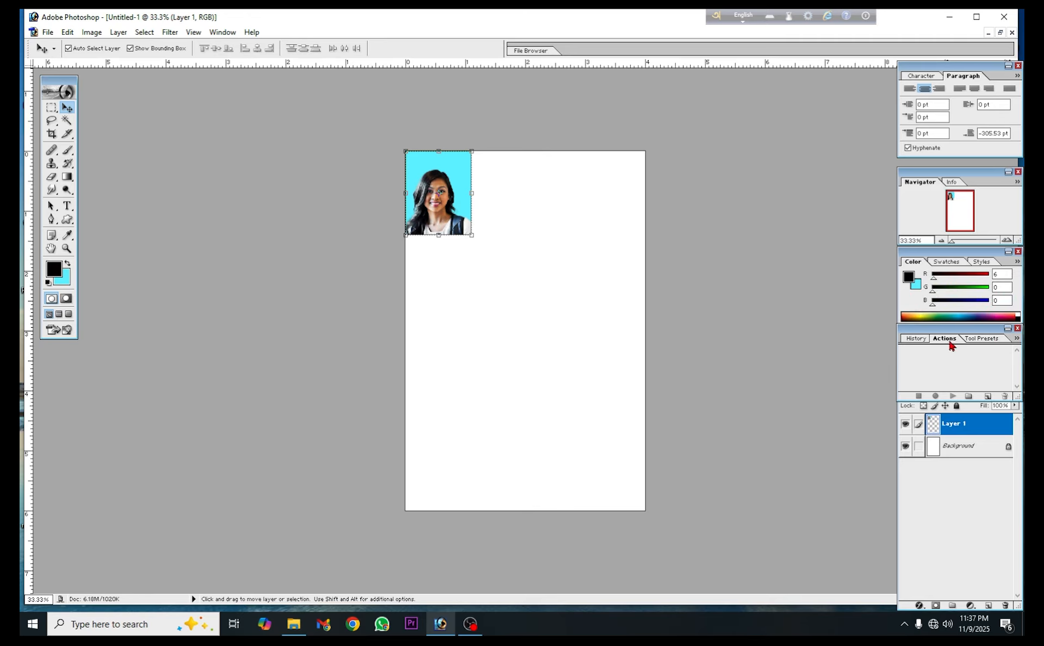
- Move the Color palette up slightly and reopen the Actions palette directly beneath it
{"action": "left_click", "coordinate": [1018, 328]}
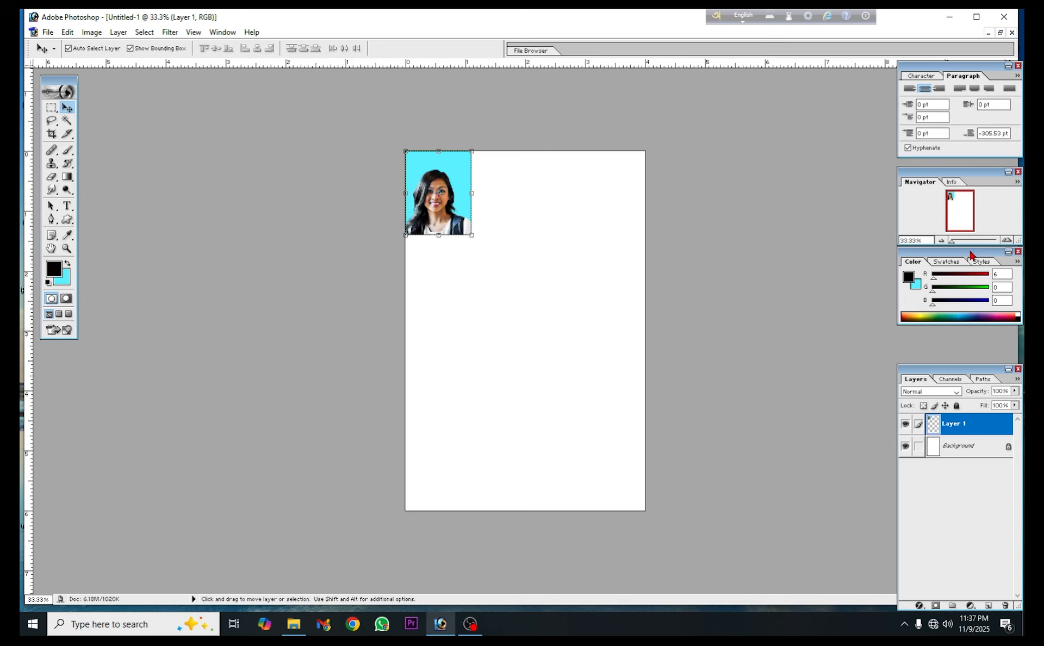
{"action": "left_click_drag", "start_coordinate": [973, 252], "coordinate": [973, 227]}
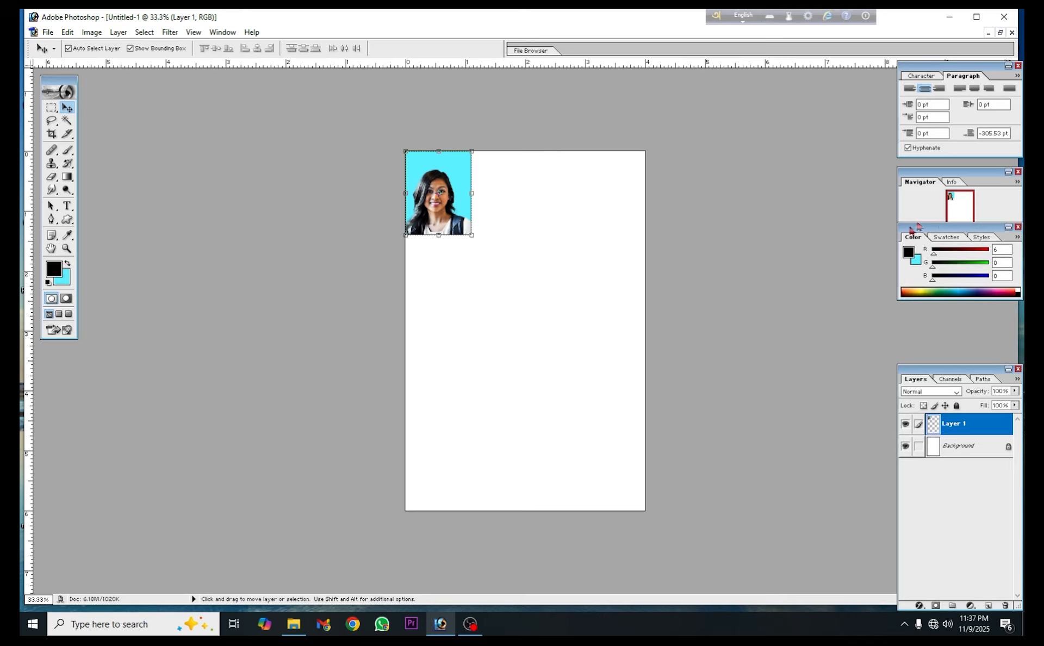
{"action": "left_click", "coordinate": [223, 32]}
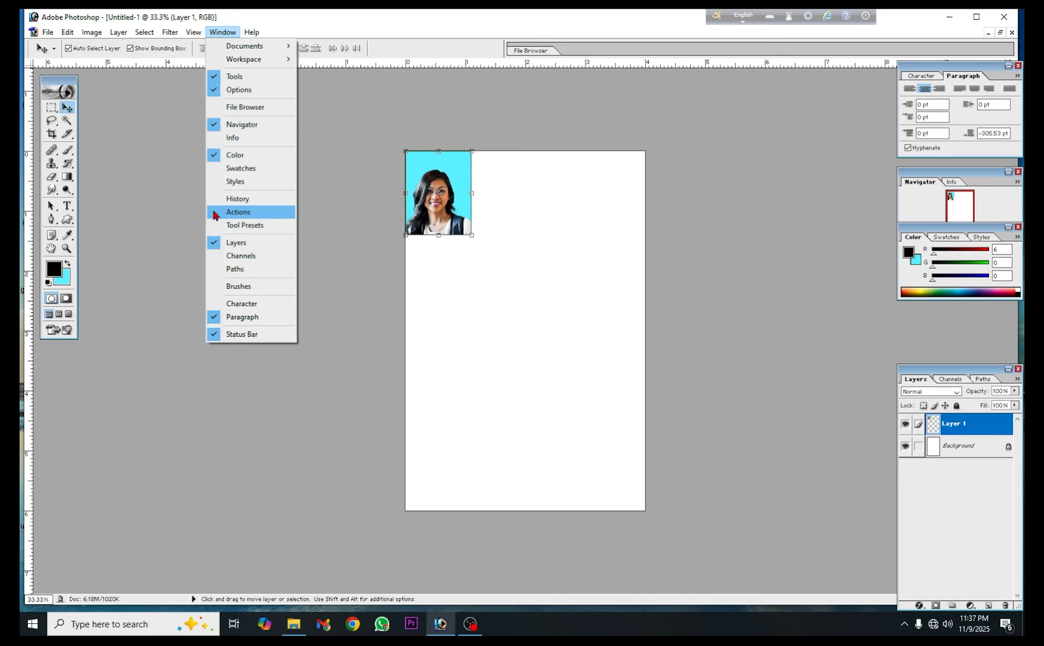
{"action": "left_click", "coordinate": [238, 212]}
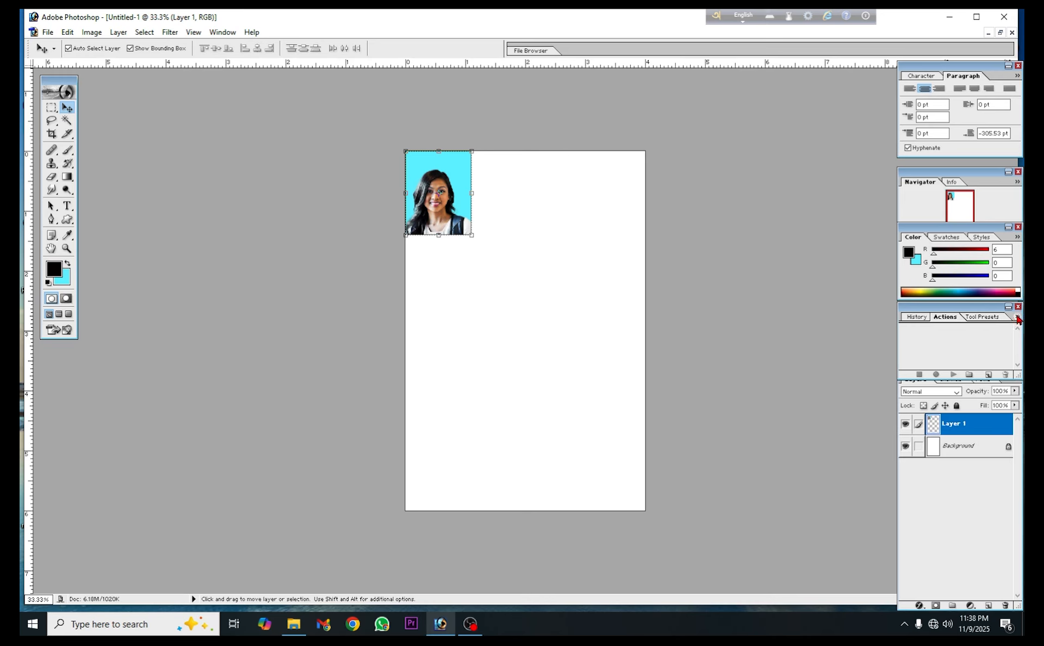
- Set up a new action named "12 copy" with F2 as its function key
{"action": "left_click", "coordinate": [1018, 319]}
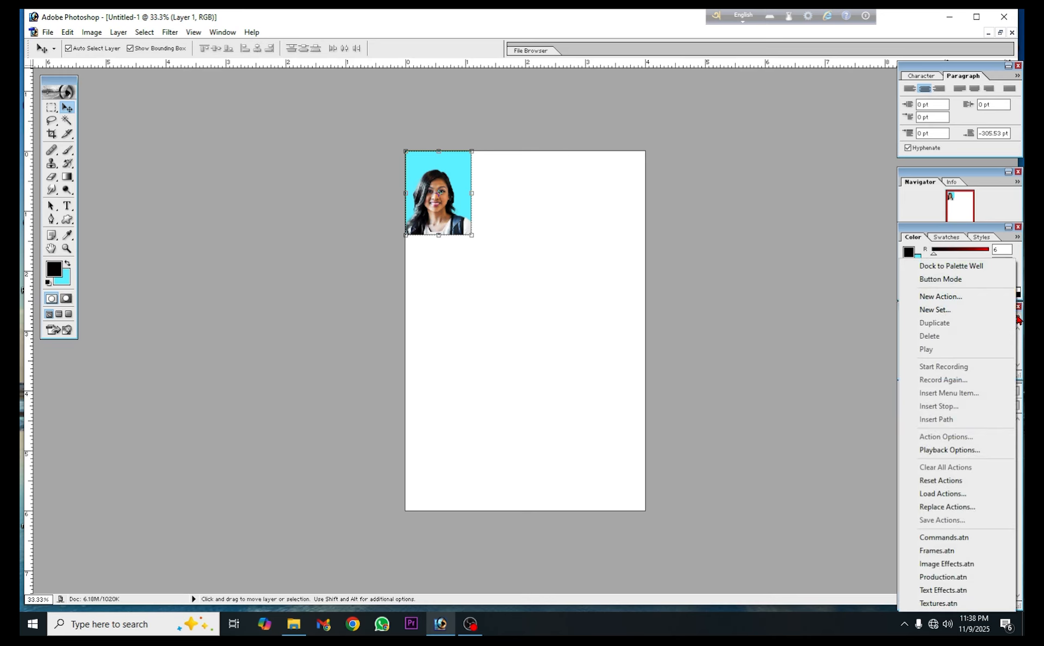
{"action": "left_click", "coordinate": [958, 298]}
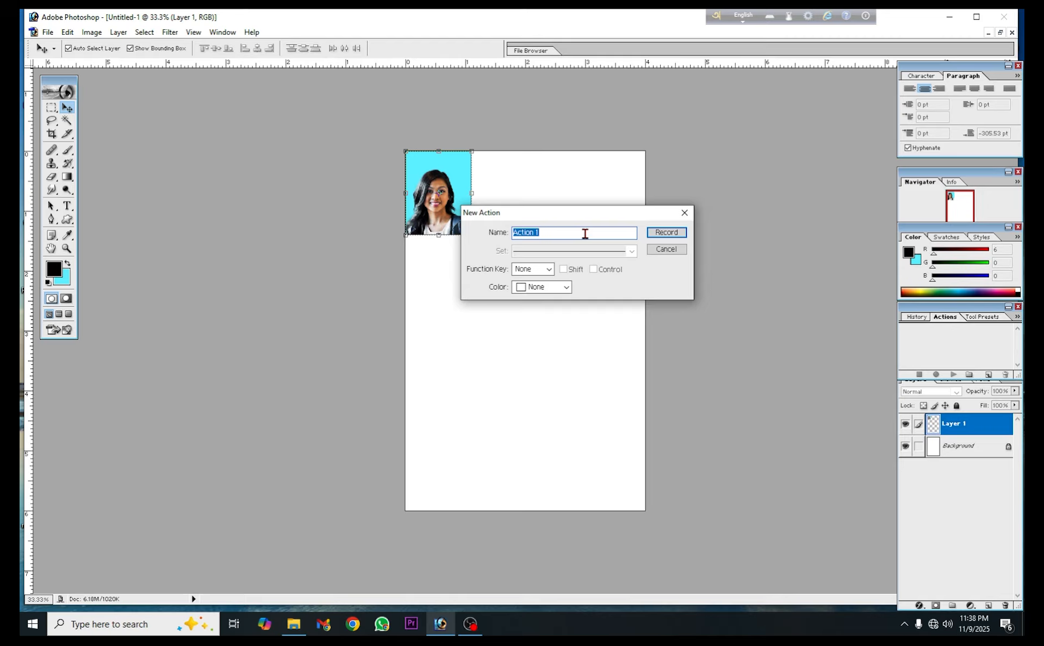
{"action": "key", "text": "BackSpace"}
{"action": "left_click", "coordinate": [549, 269]}
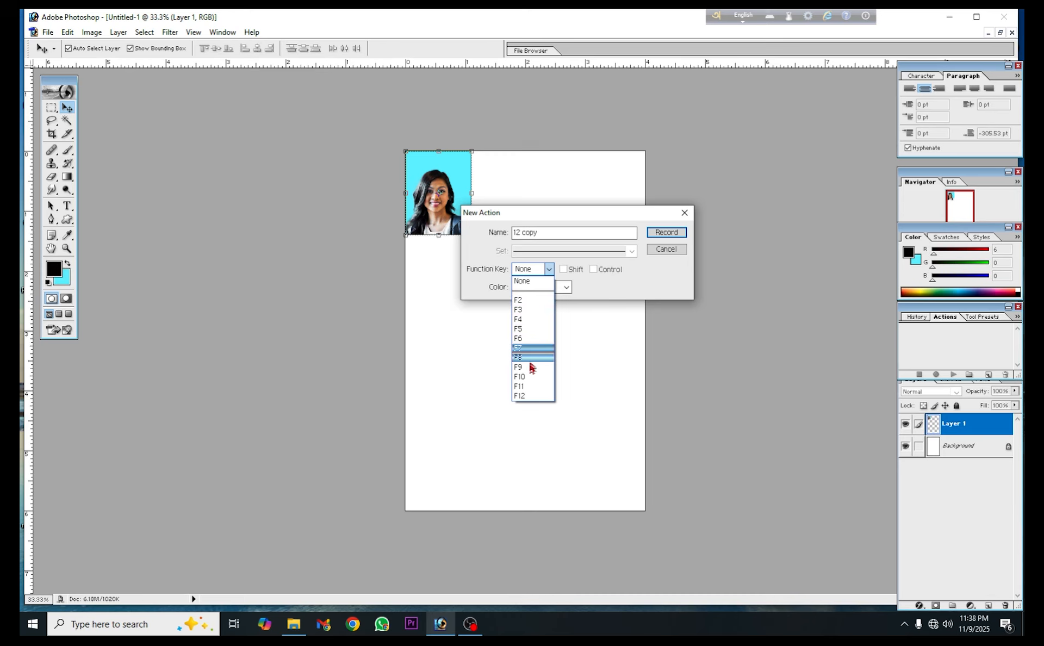
{"action": "left_click", "coordinate": [533, 301]}
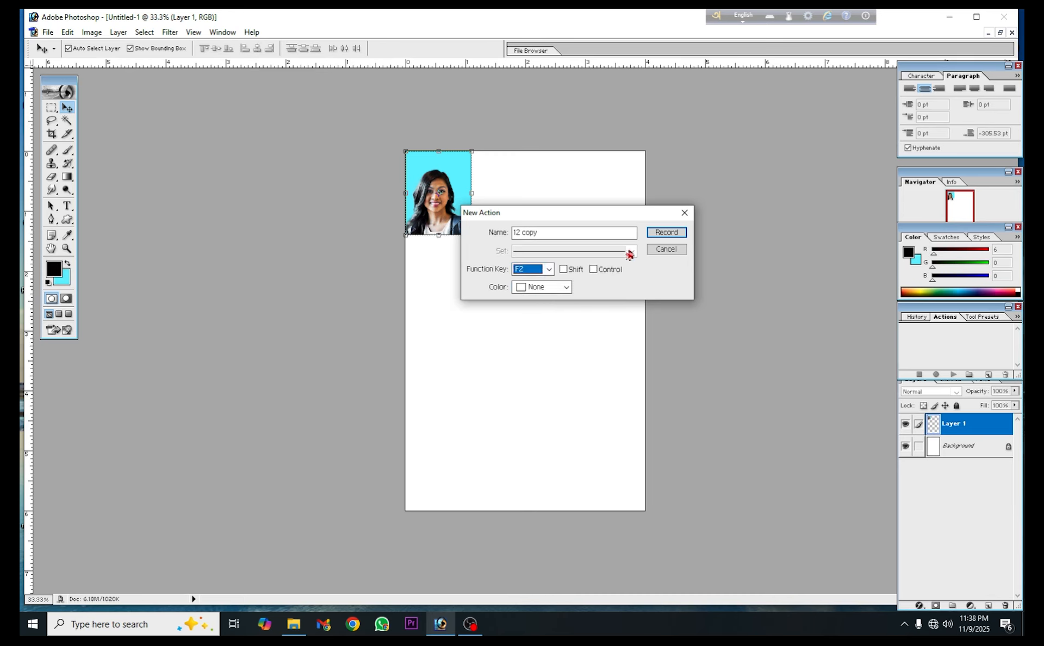